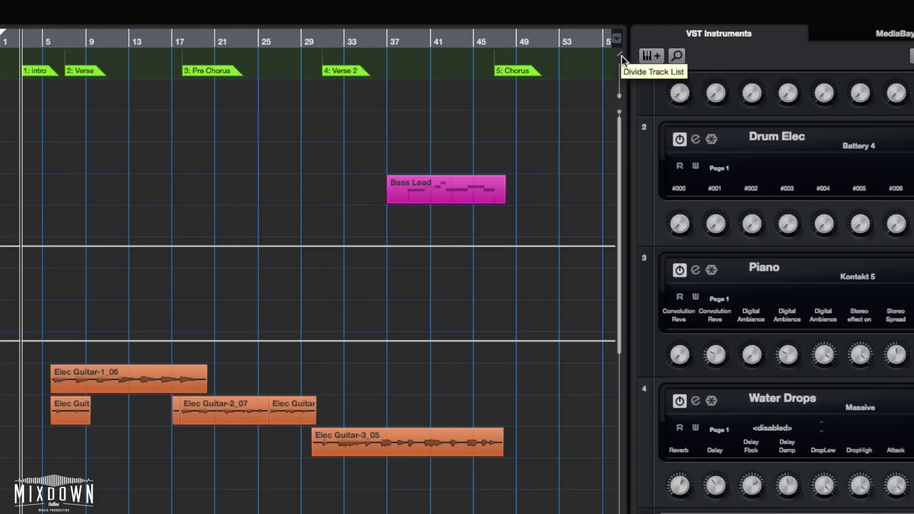
# Divide the track list and move the Markers track into its upper section.
pyautogui.click(622, 56)
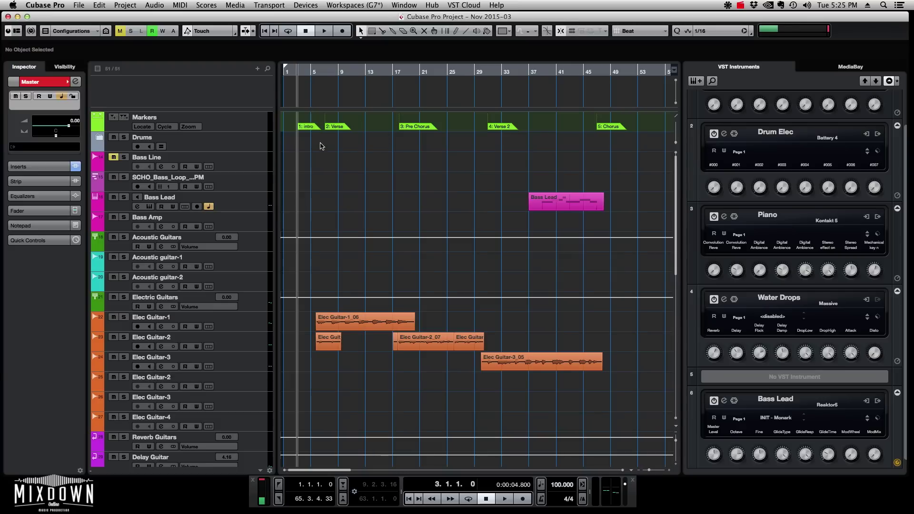
pyautogui.click(244, 127)
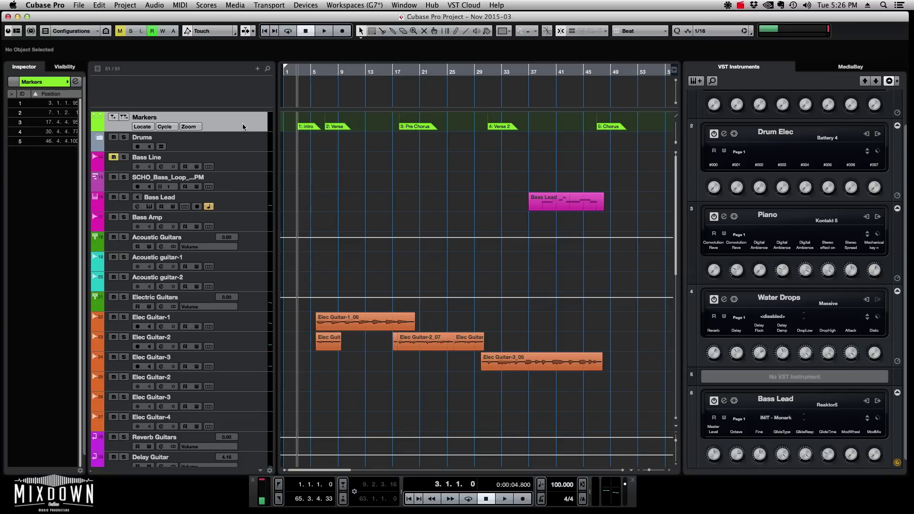
pyautogui.scroll(-2, 678, 120)
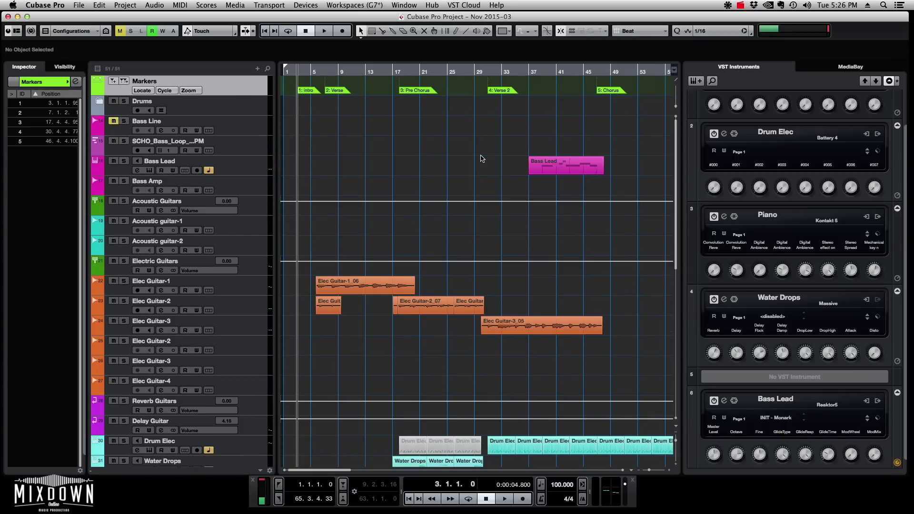
pyautogui.scroll(-20, 469, 193)
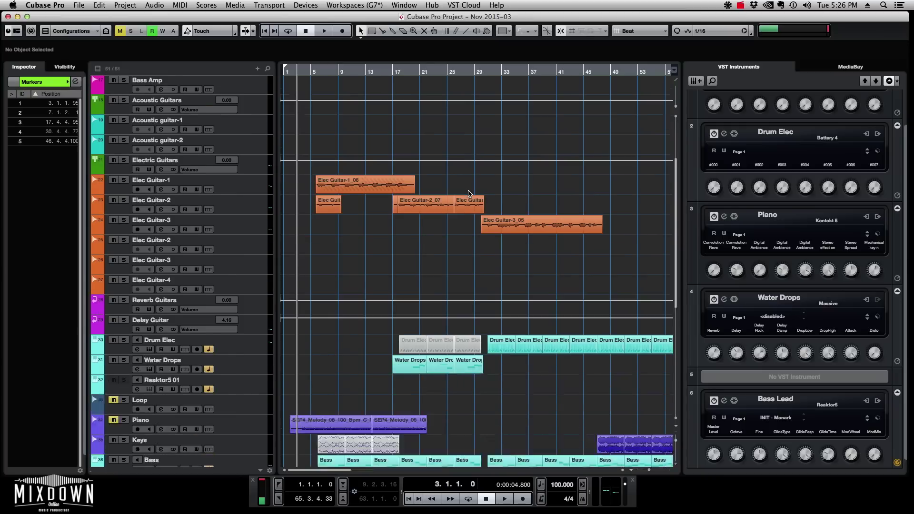
pyautogui.scroll(4, 442, 253)
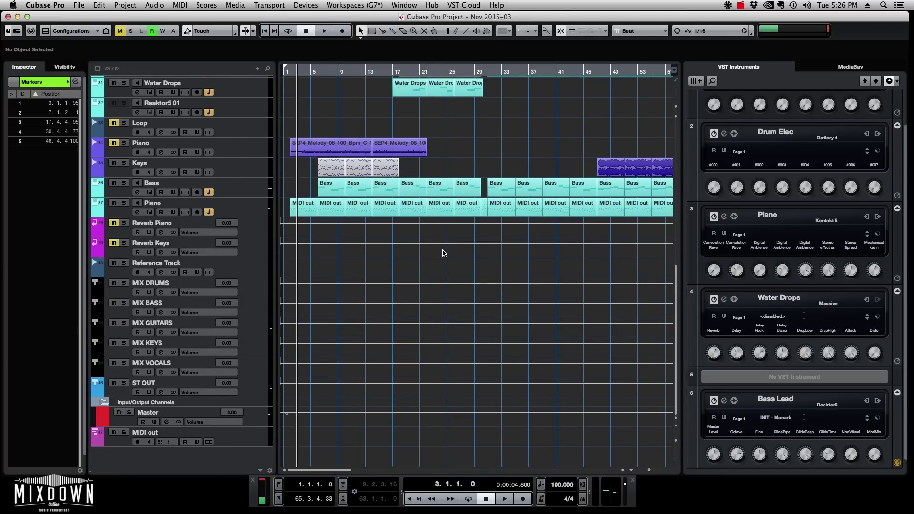
pyautogui.scroll(15, 442, 253)
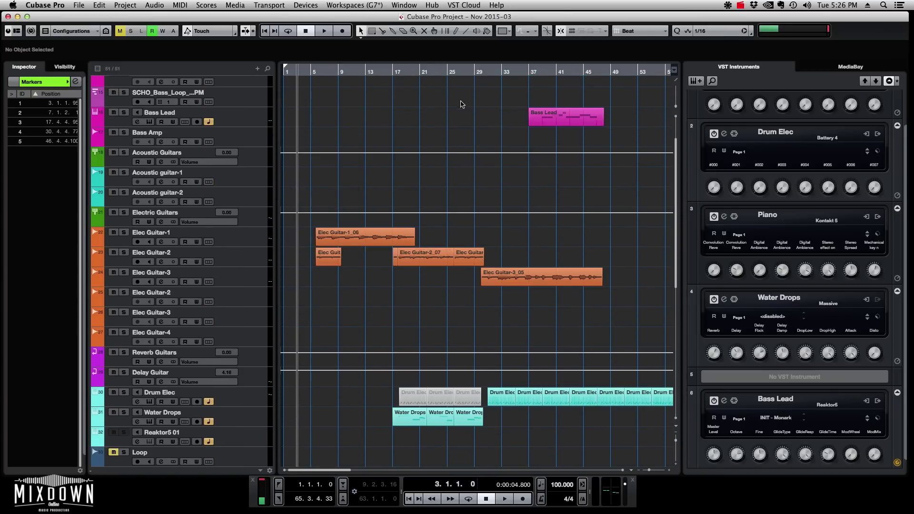
pyautogui.scroll(3, 460, 116)
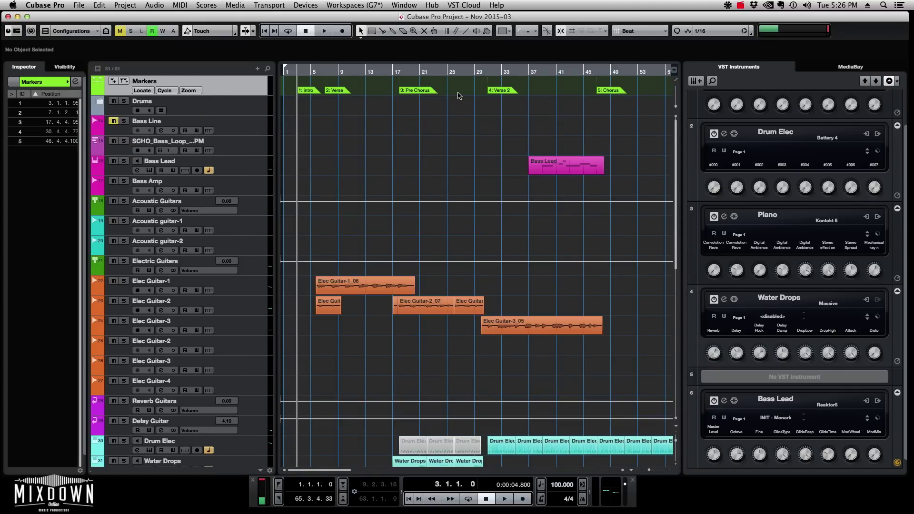
pyautogui.scroll(1, 460, 95)
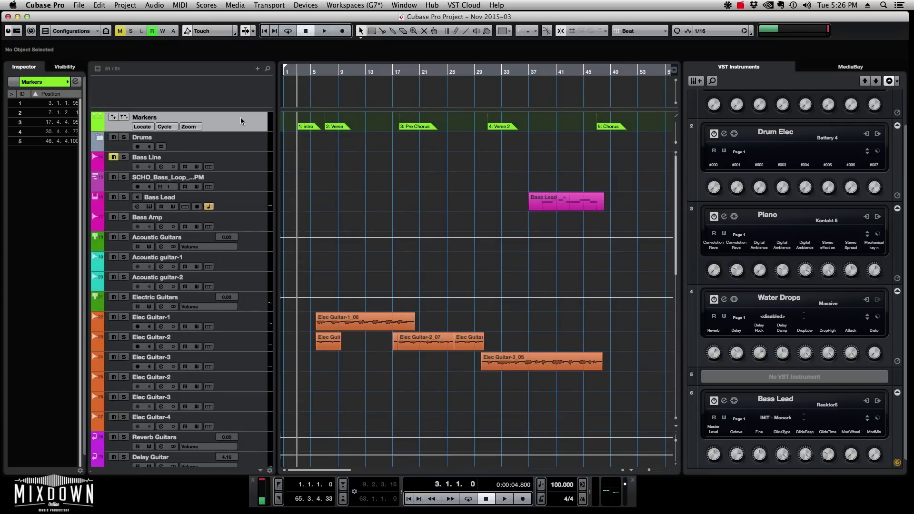
pyautogui.moveTo(241, 117); pyautogui.dragTo(242, 80)
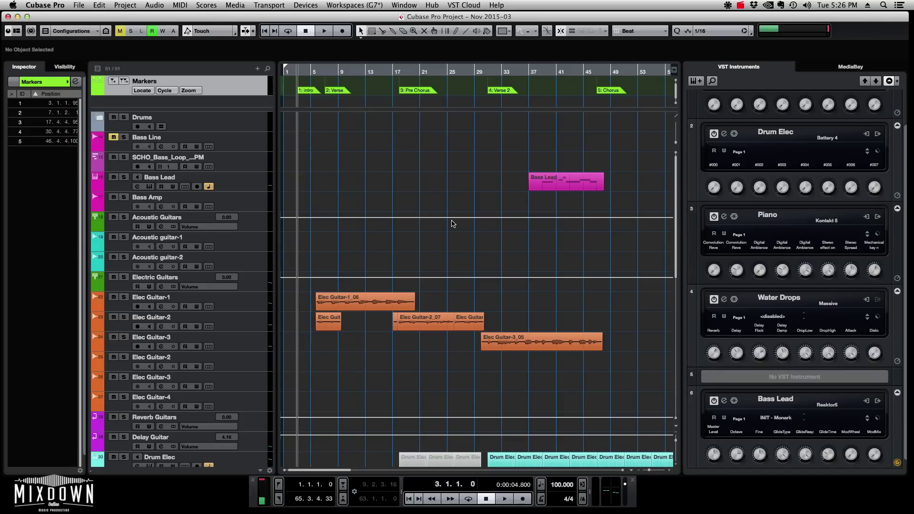
# Look through the tracks in the lower section of the divided list, from Drums down to MIDI out and back.
pyautogui.scroll(-4, 452, 224)
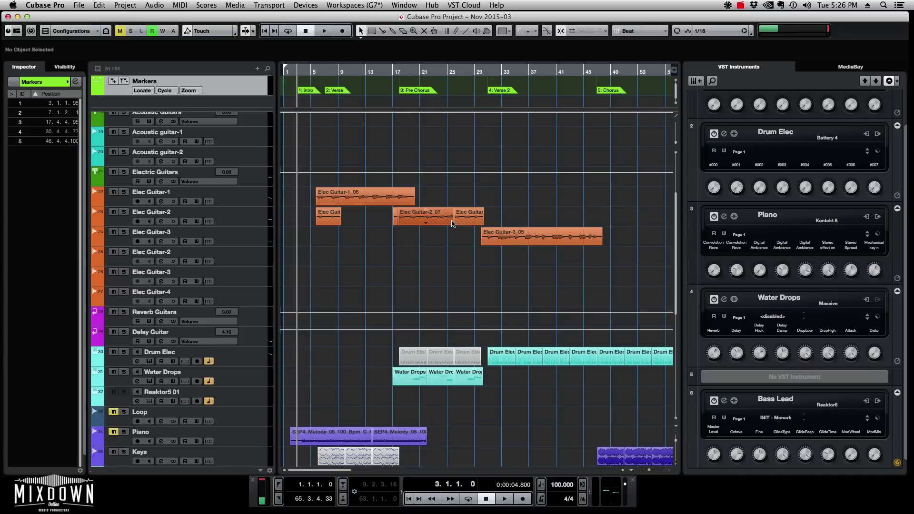
pyautogui.scroll(-4, 453, 224)
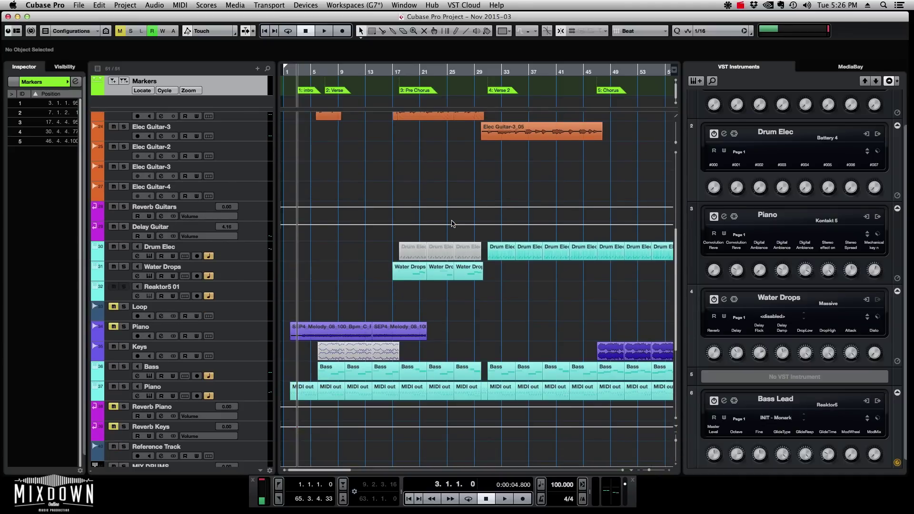
pyautogui.scroll(-7, 453, 223)
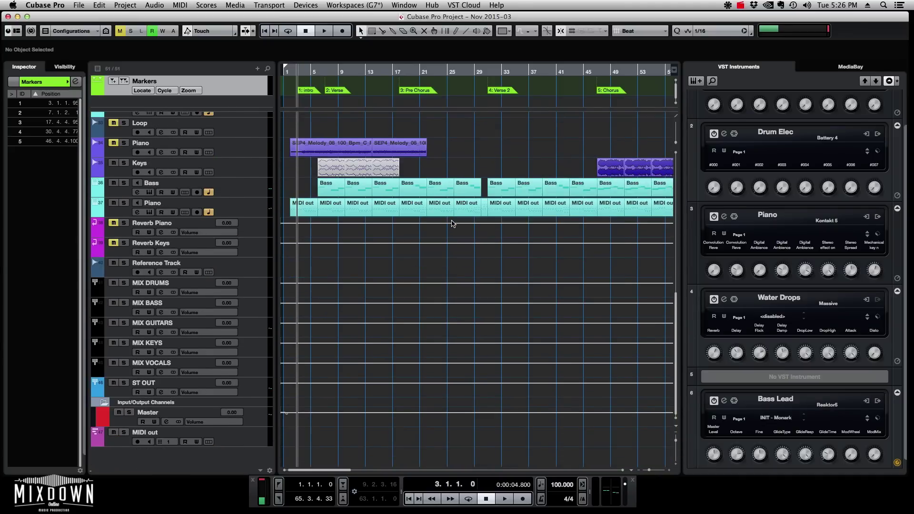
pyautogui.scroll(7, 453, 224)
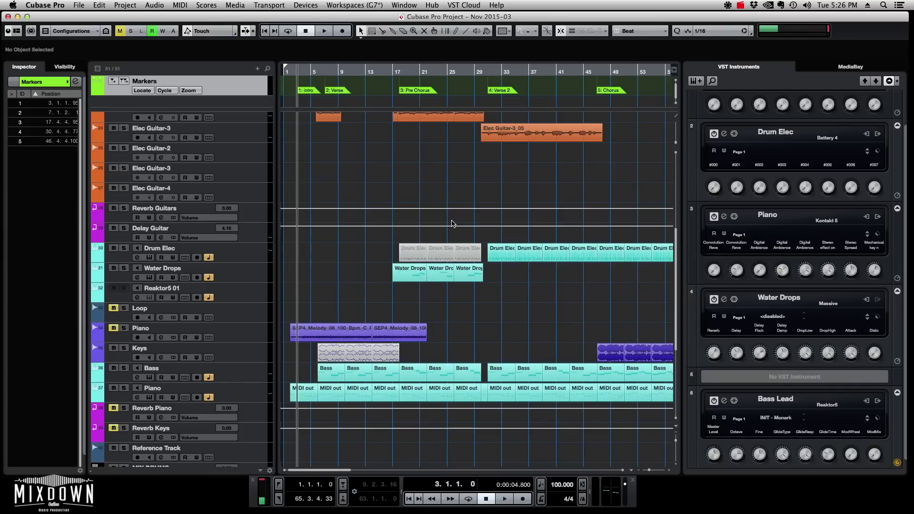
pyautogui.scroll(7, 452, 224)
pyautogui.scroll(1, 453, 225)
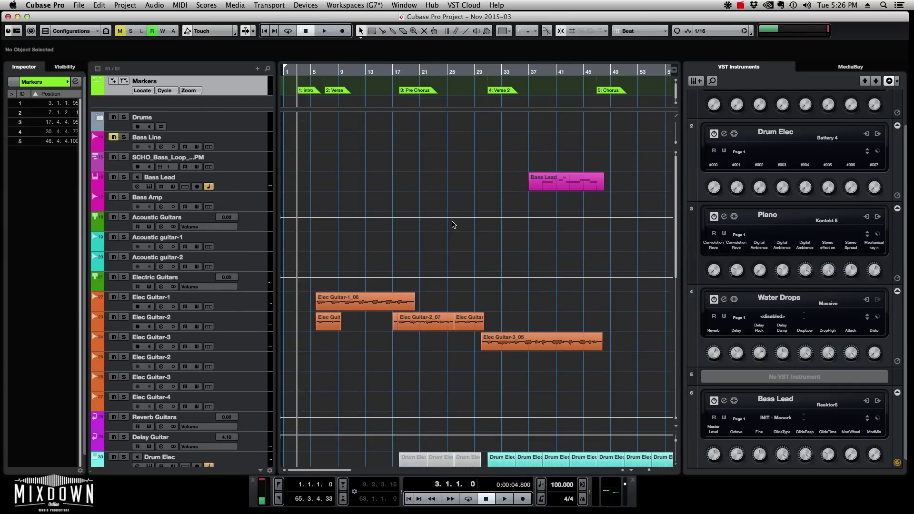
pyautogui.scroll(-10, 453, 224)
pyautogui.scroll(10, 452, 225)
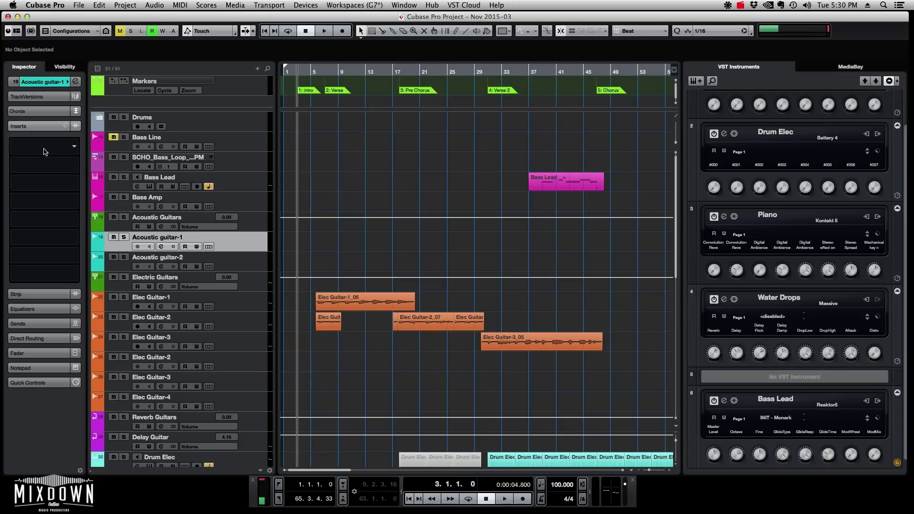
# Browse the insert effects for the Acoustic guitar-1 track, including the EQ category, and close the browser without loading one.
pyautogui.click(75, 148)
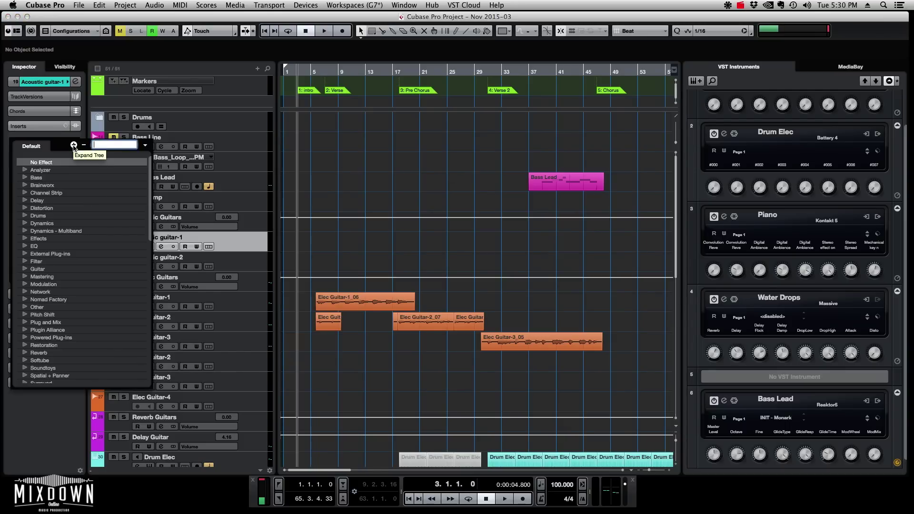
pyautogui.click(37, 248)
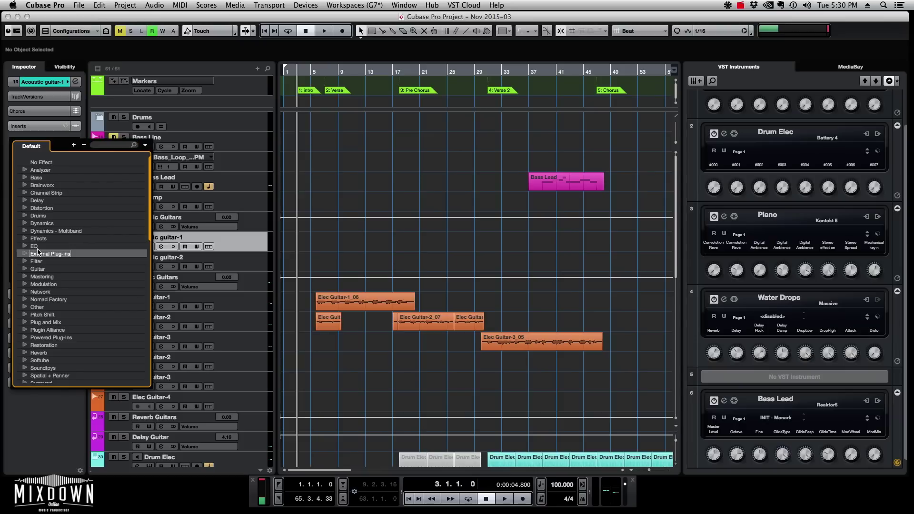
pyautogui.click(37, 248)
pyautogui.scroll(-10, 80, 276)
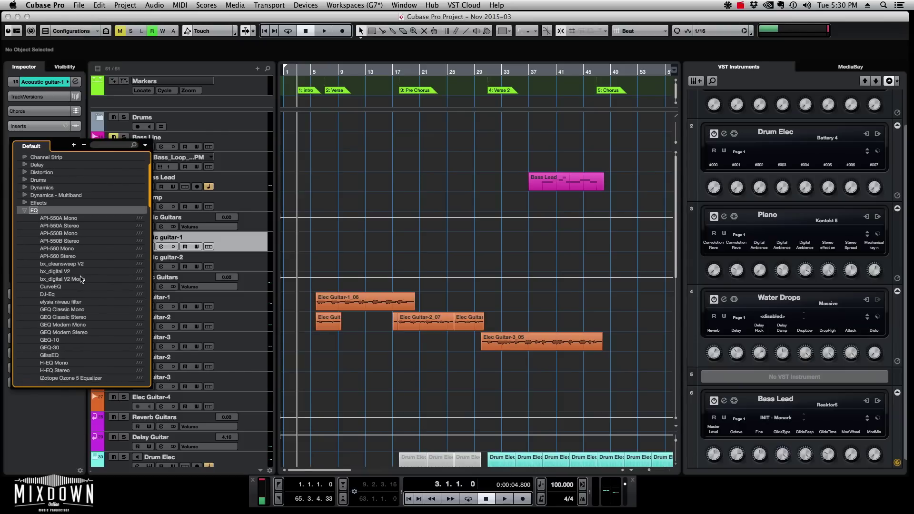
pyautogui.scroll(-15, 80, 280)
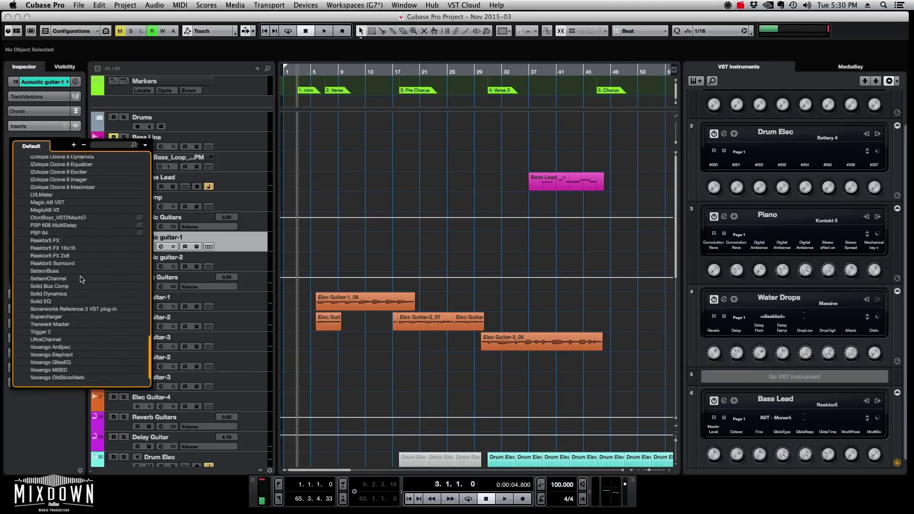
pyautogui.scroll(10, 80, 279)
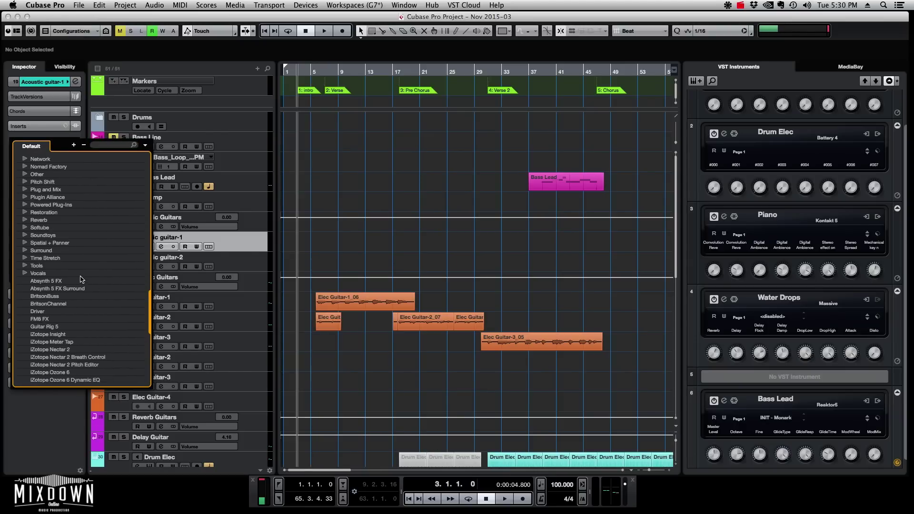
pyautogui.click(374, 184)
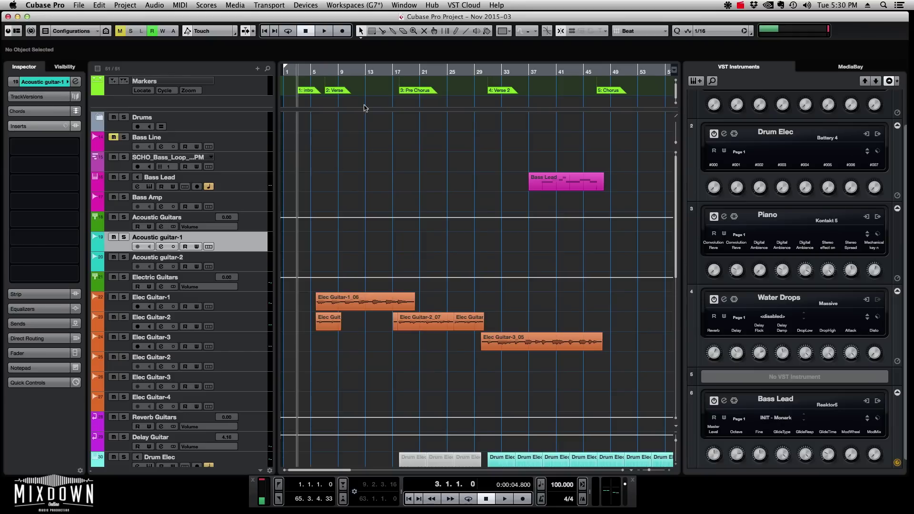
# Open the Plug-in Manager and look through the VST effects list and the folders and plug-ins of the Default collection.
pyautogui.click(305, 6)
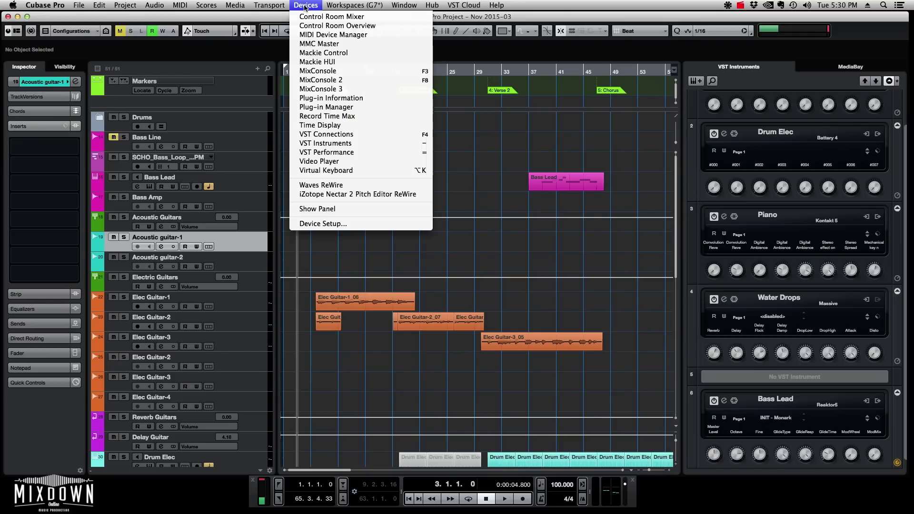
pyautogui.click(358, 110)
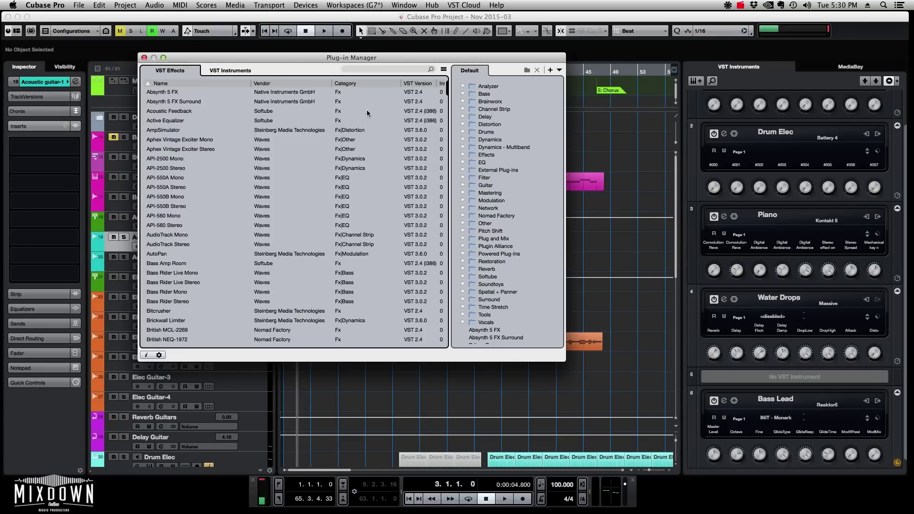
pyautogui.scroll(-10, 267, 139)
pyautogui.scroll(-10, 276, 179)
pyautogui.scroll(-15, 275, 176)
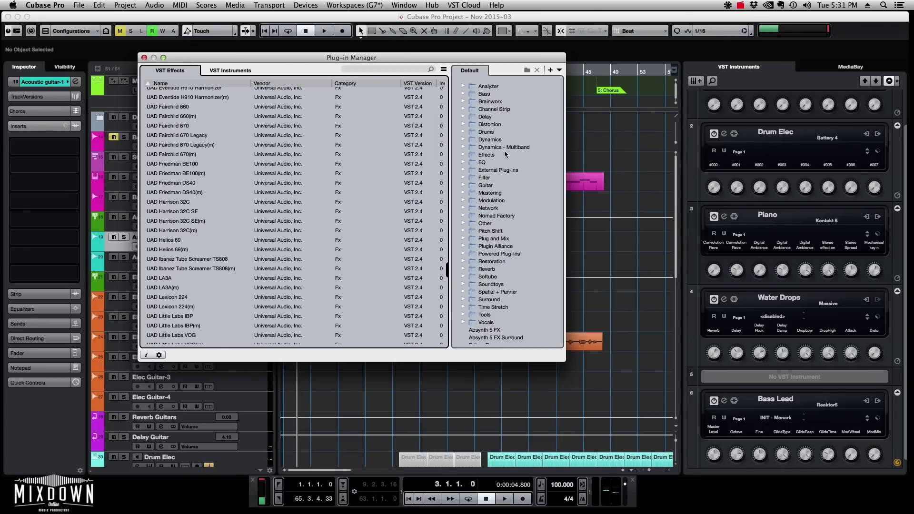
pyautogui.scroll(-10, 501, 119)
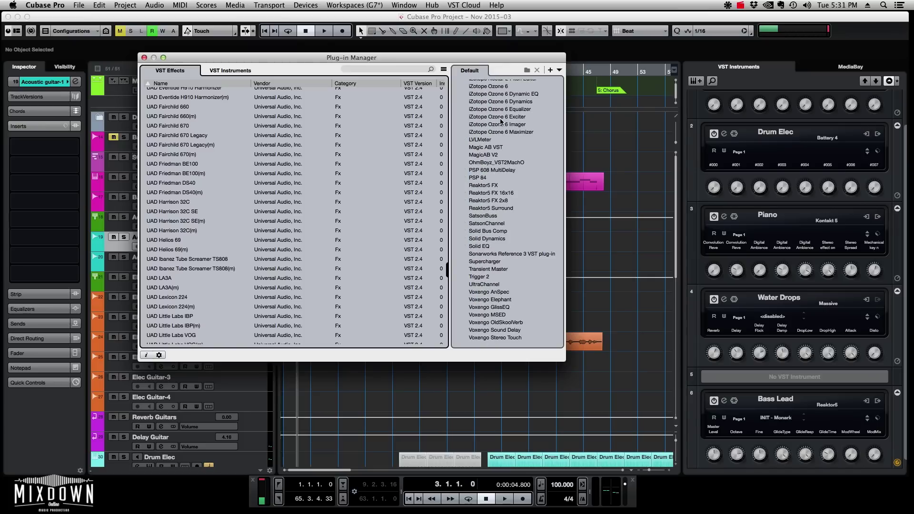
pyautogui.scroll(10, 501, 120)
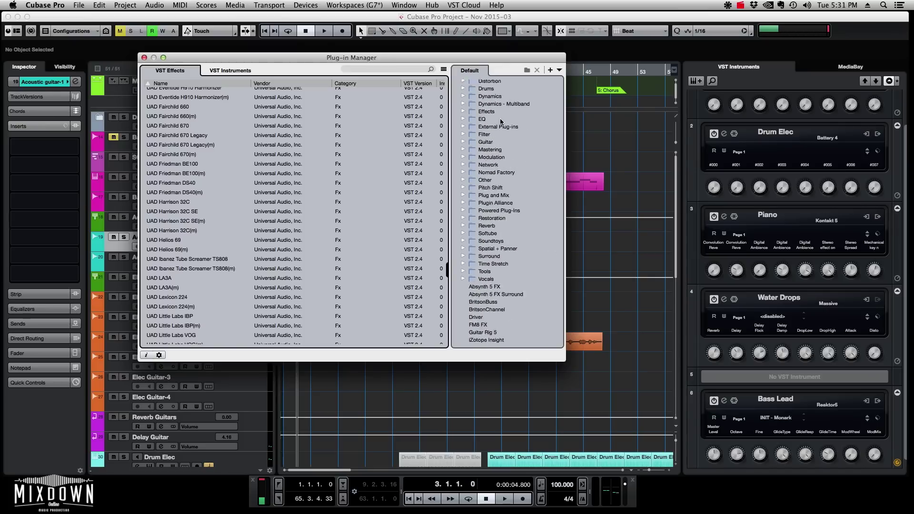
# Create a new empty plug-in collection named Test1.
pyautogui.click(559, 71)
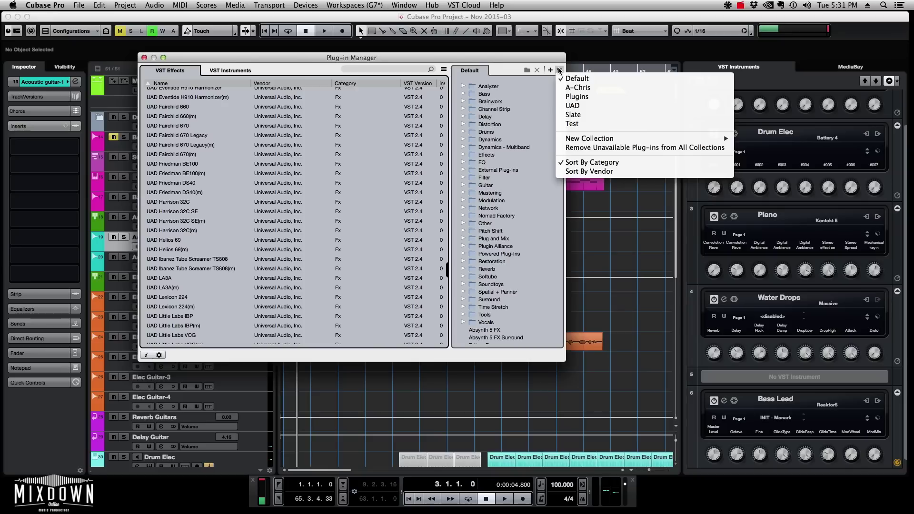
pyautogui.moveTo(582, 141)
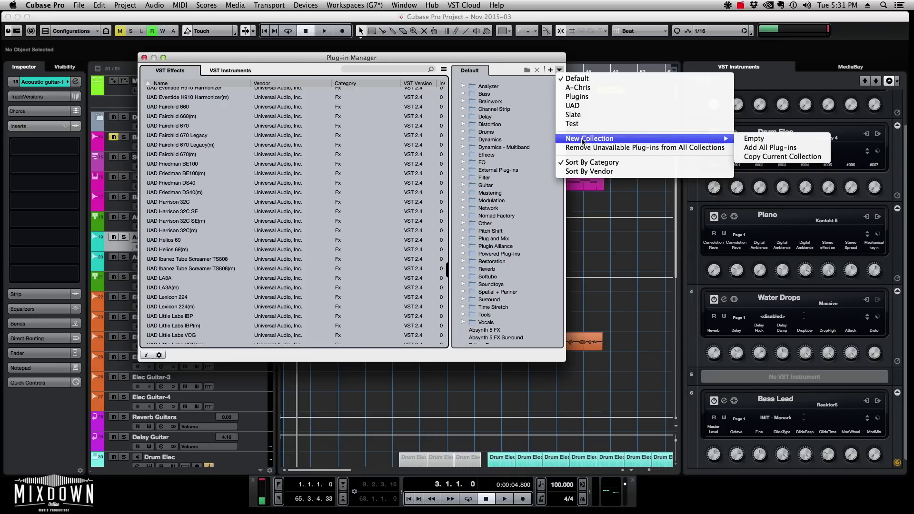
pyautogui.click(763, 139)
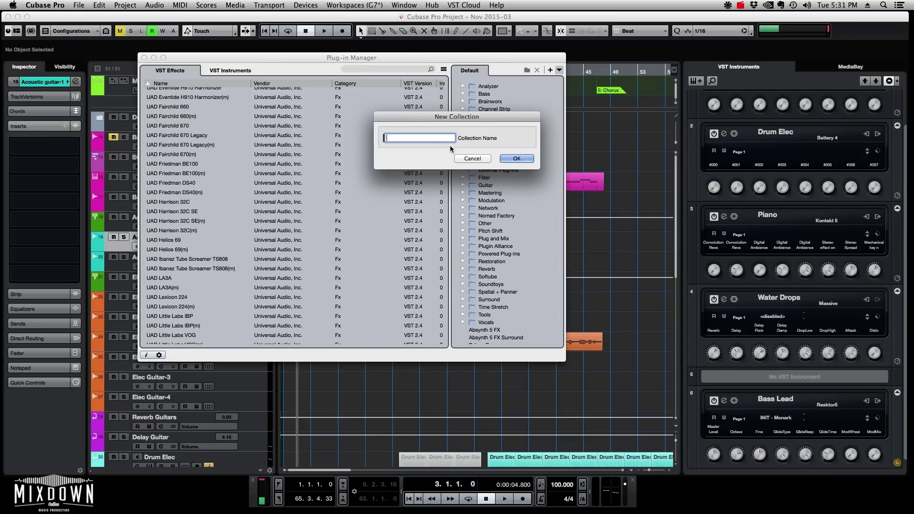
pyautogui.write('Test1')
pyautogui.press('Return')
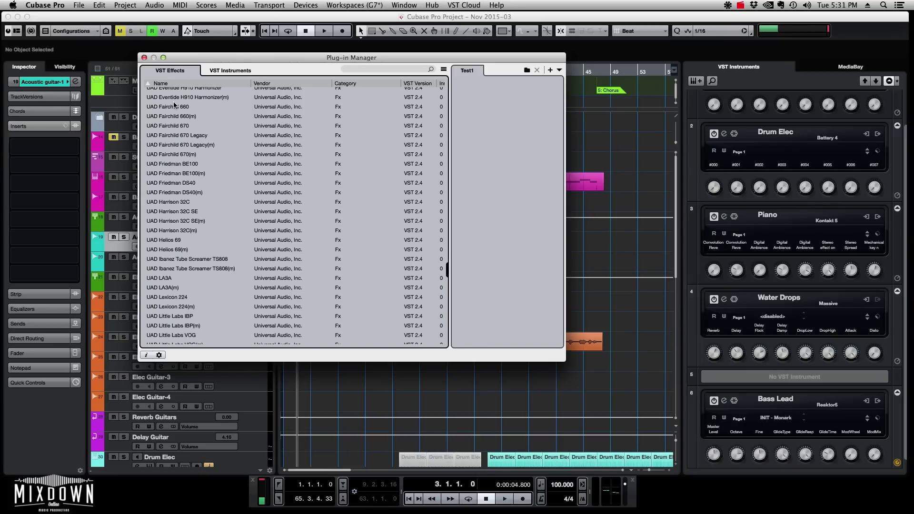
# Add UAD Fairchild 660, UAD Friedman DS40(m), UAD Helios 69(m) and UAD Lexicon 224 to the Test1 collection.
pyautogui.click(156, 107)
pyautogui.moveTo(156, 108); pyautogui.dragTo(484, 114)
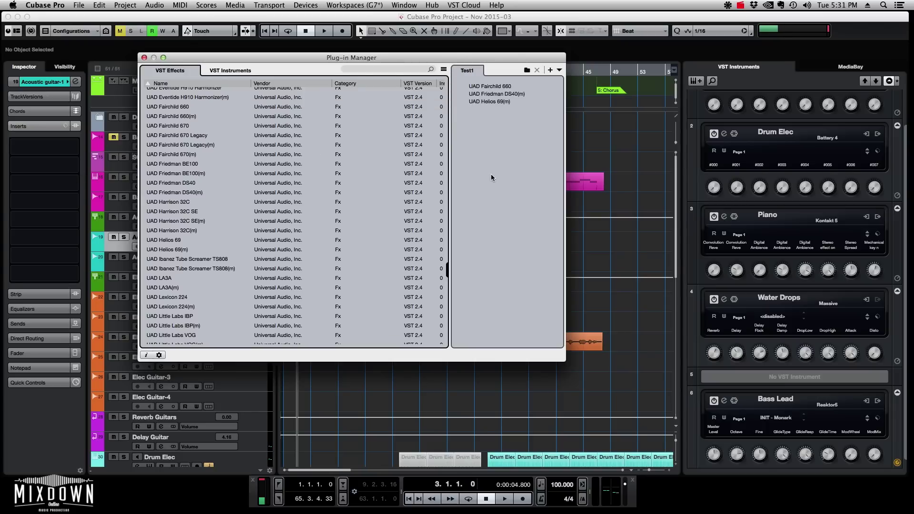
pyautogui.moveTo(163, 296); pyautogui.dragTo(492, 172)
# Show the custom collection listed directly after Default and check the delete option of its second Decapitator entry without using it.
pyautogui.click(559, 71)
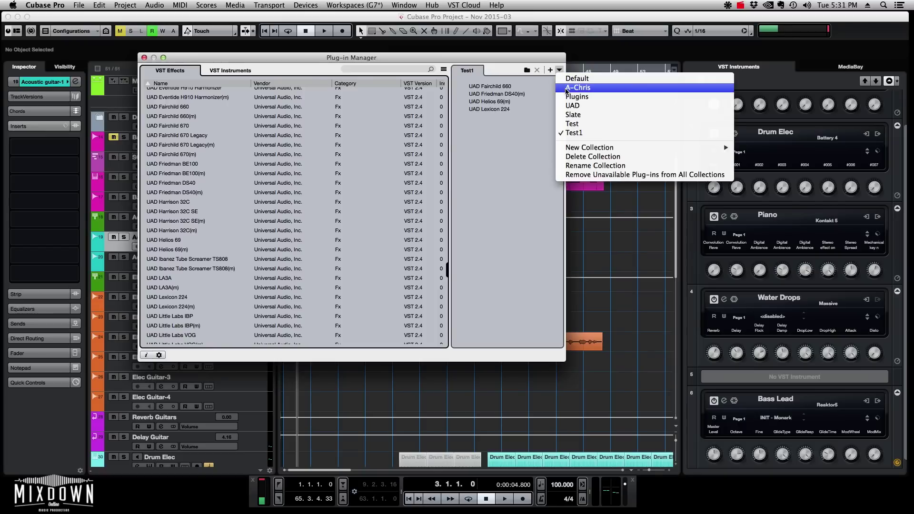
pyautogui.click(577, 88)
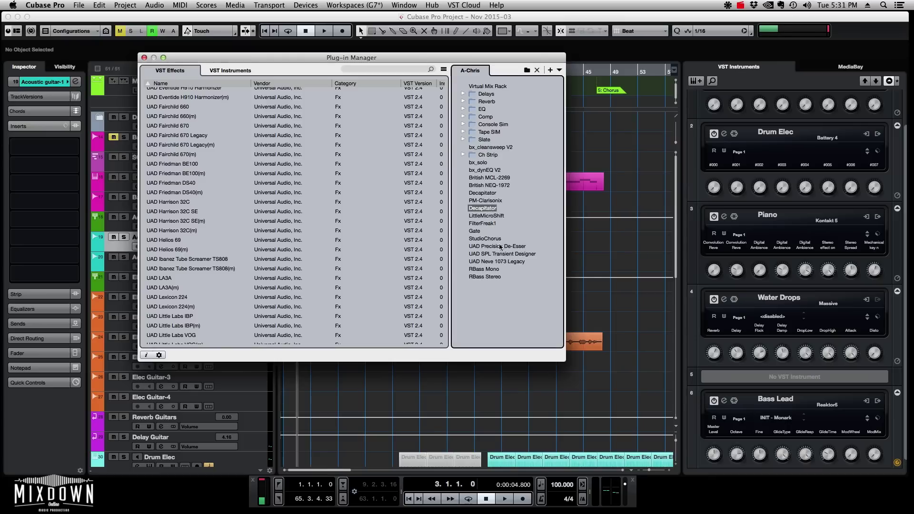
pyautogui.rightClick(486, 208)
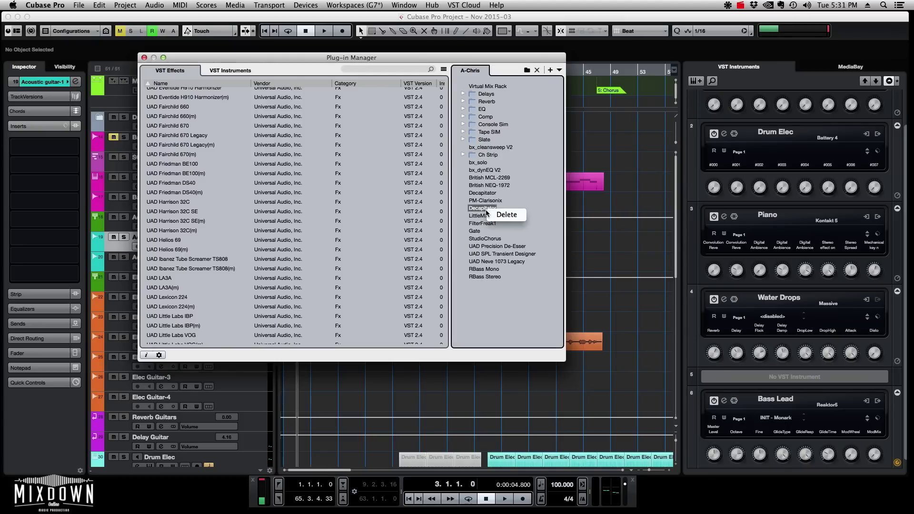
pyautogui.click(496, 321)
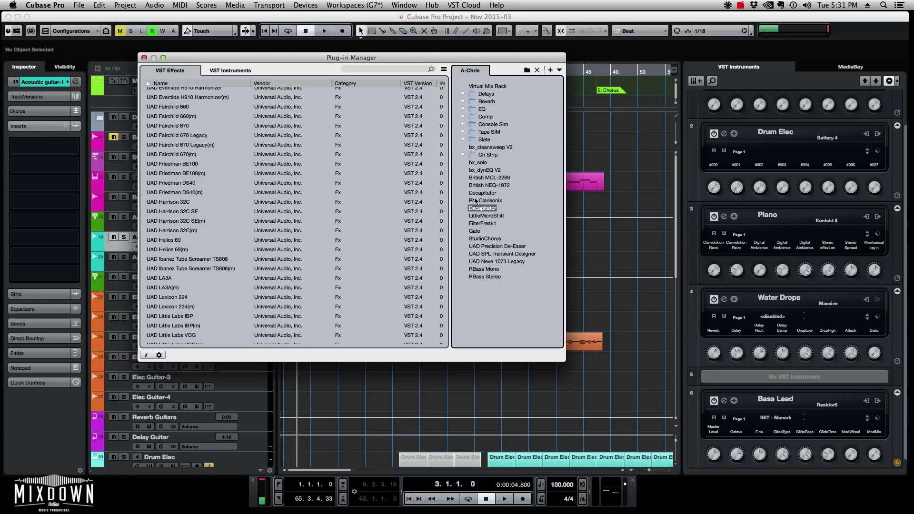
# Close the Plug-in Manager and browse the UAD, Slate and first custom collections from the first insert slot of Acoustic guitar-1.
pyautogui.click(144, 58)
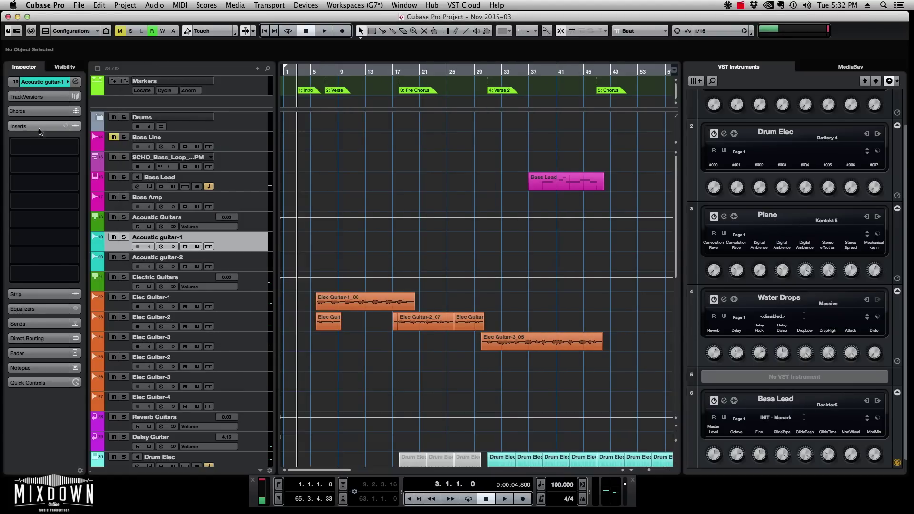
pyautogui.click(74, 150)
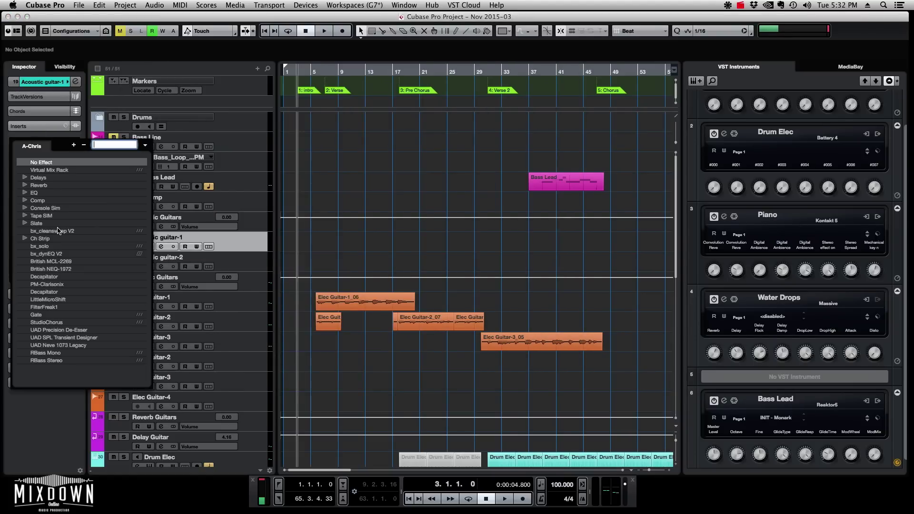
pyautogui.click(145, 146)
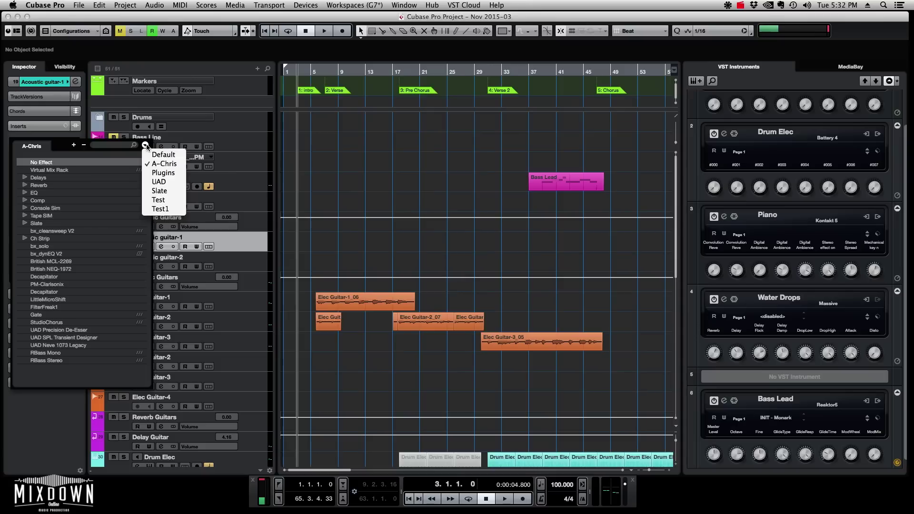
pyautogui.click(155, 184)
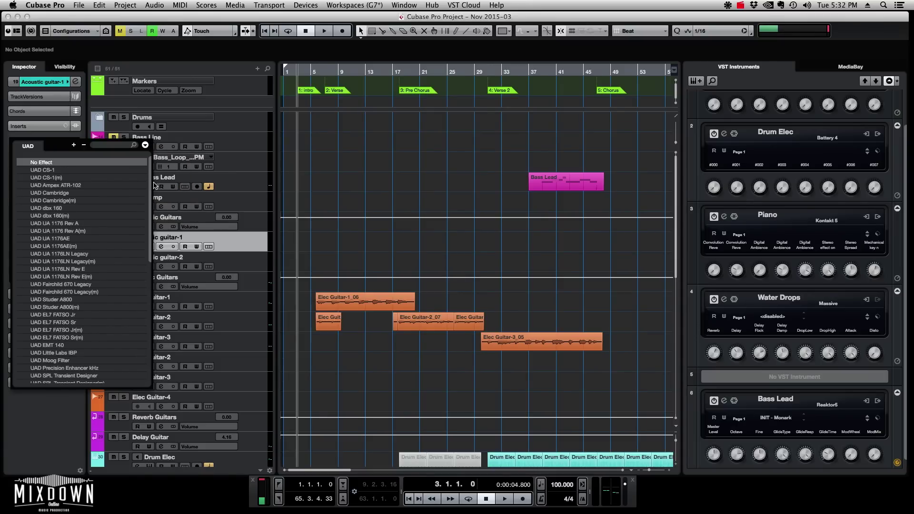
pyautogui.click(145, 145)
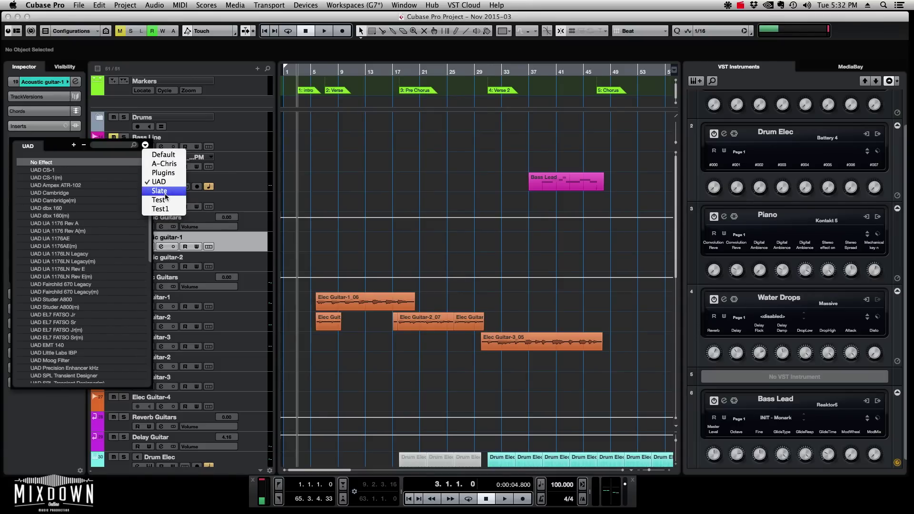
pyautogui.click(160, 191)
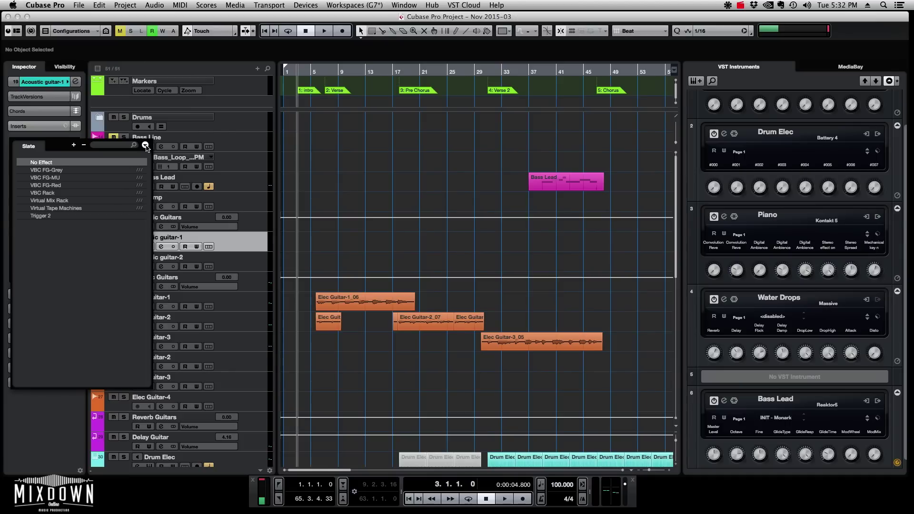
pyautogui.click(145, 146)
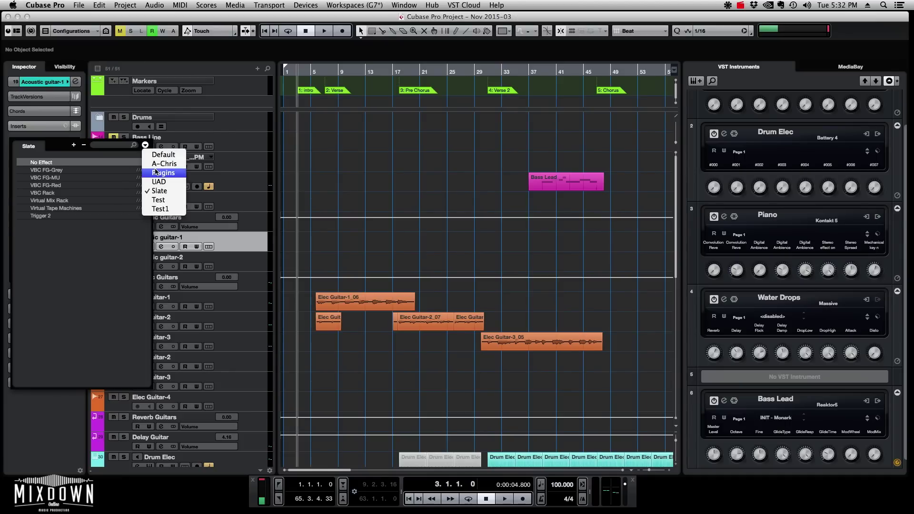
pyautogui.click(156, 165)
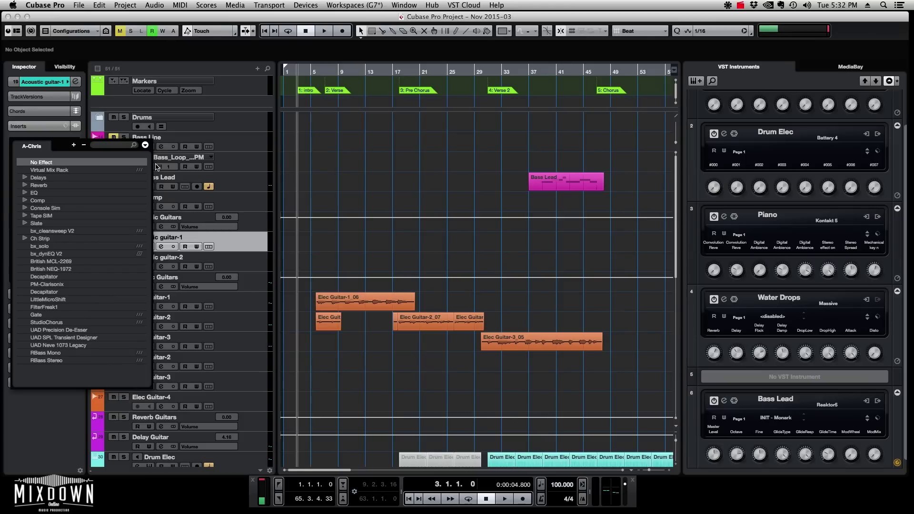
pyautogui.click(354, 154)
# Open the MixConsole and show the custom collection listed directly after Default for the first insert slot of the Drum Elec channel.
pyautogui.press('F3')
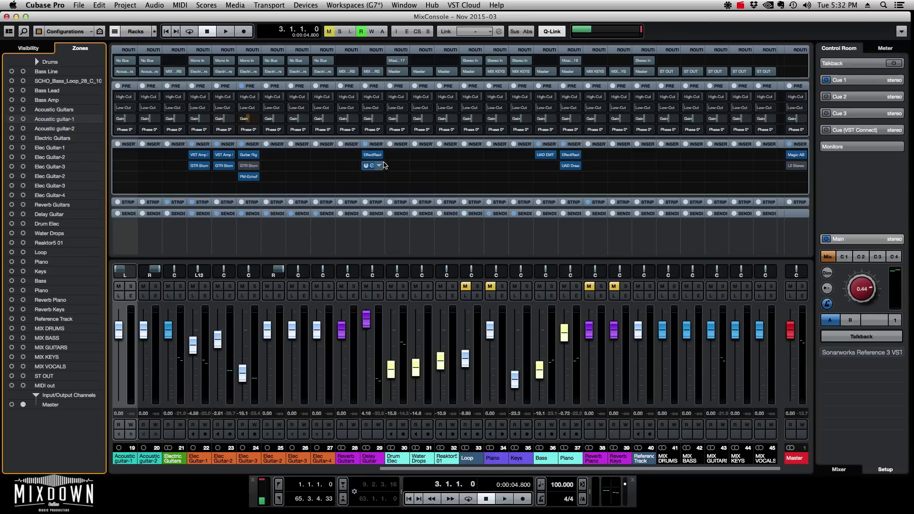
pyautogui.click(402, 155)
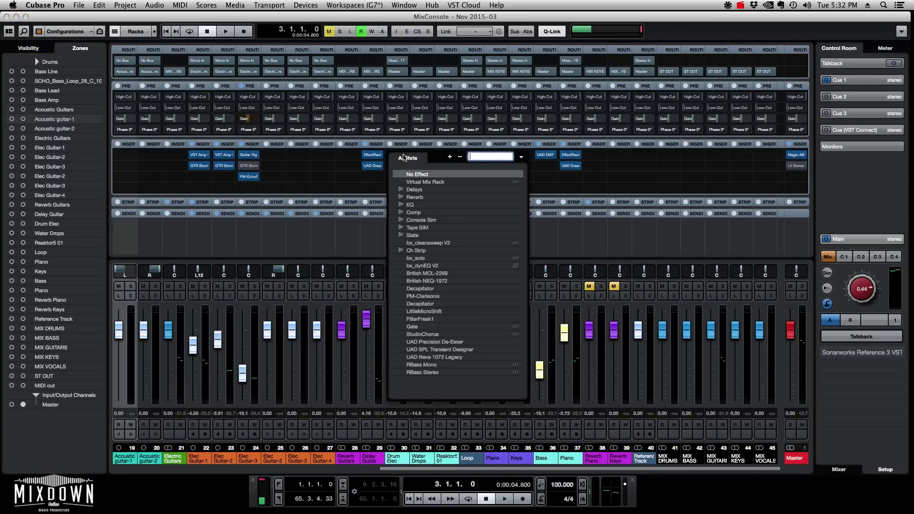
pyautogui.click(521, 157)
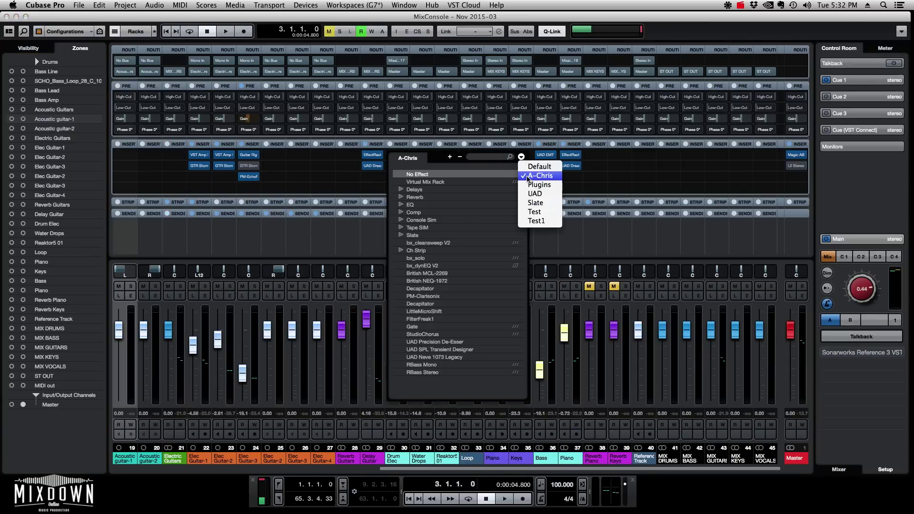
pyautogui.click(528, 176)
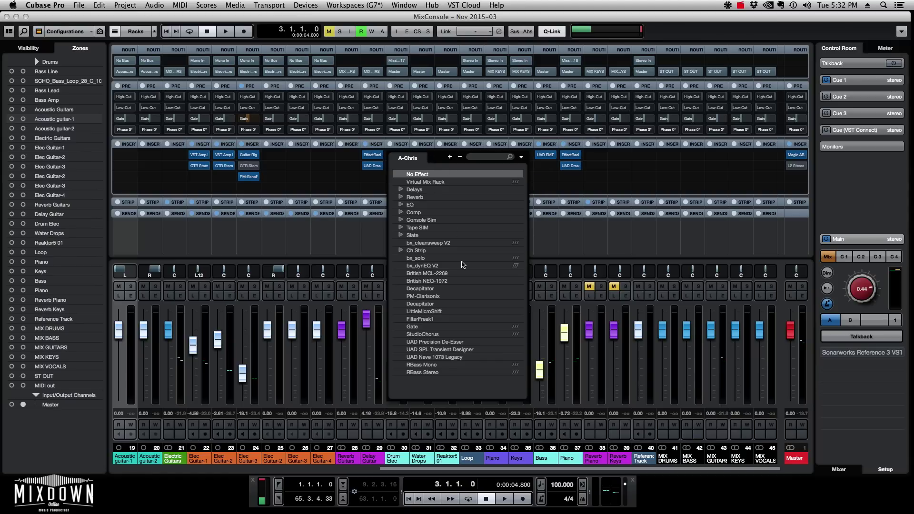
# Look through the Reverb and Comp folders of the collection in the insert plug-in selector, collapsing them again.
pyautogui.click(400, 197)
pyautogui.click(400, 198)
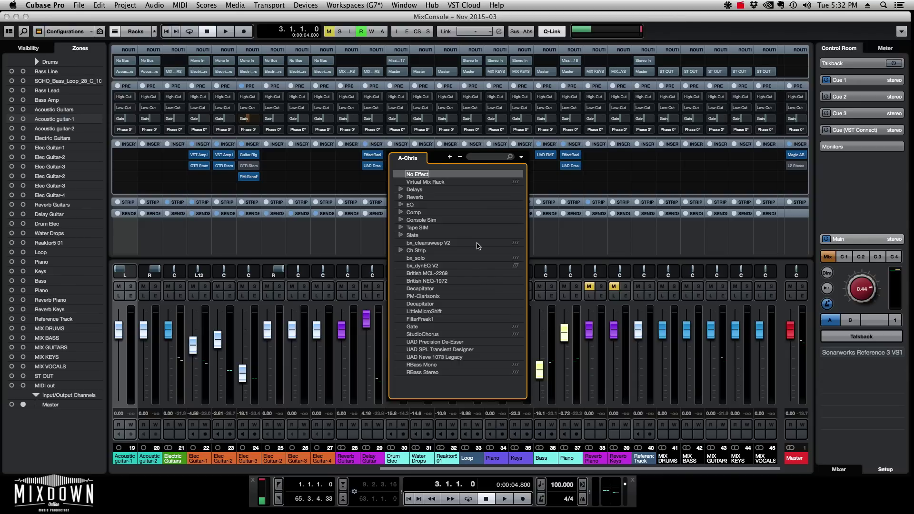
pyautogui.click(400, 197)
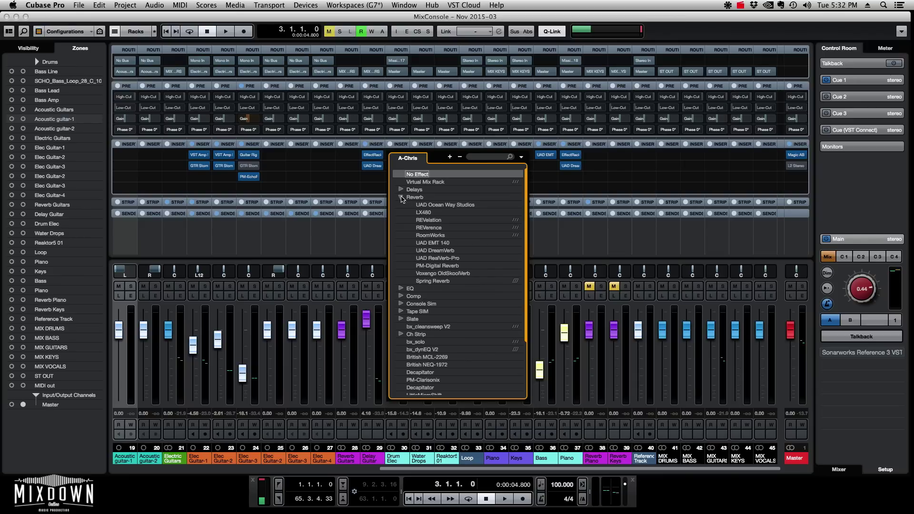
pyautogui.click(418, 199)
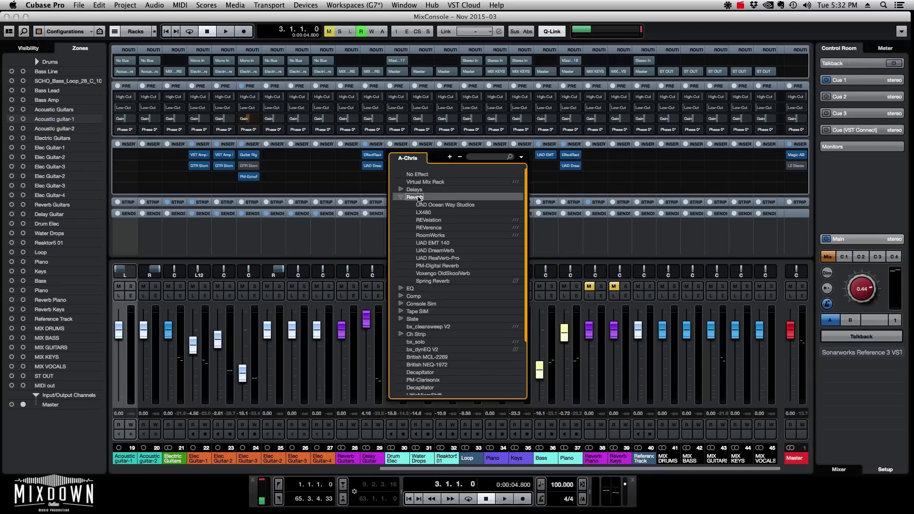
pyautogui.click(400, 197)
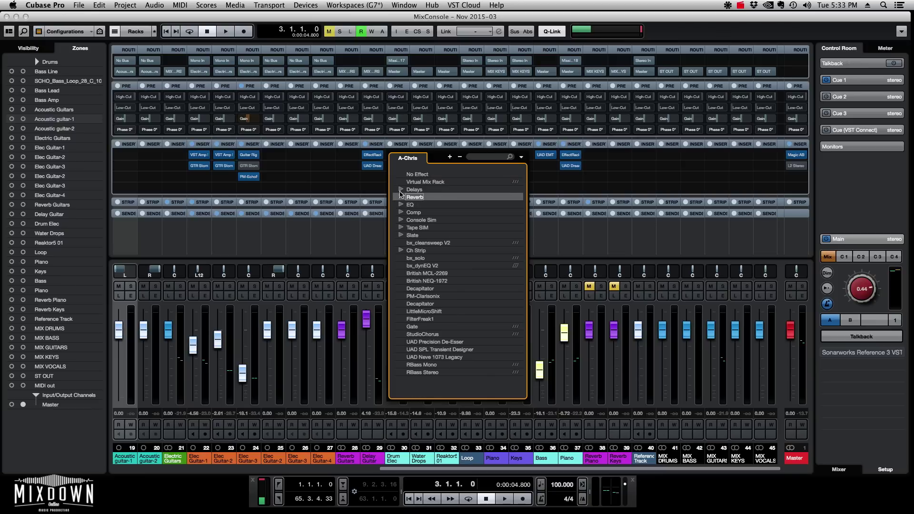
pyautogui.click(401, 212)
pyautogui.click(401, 213)
# Reopen the Plug-in Manager and inspect the Delays and Reverb folders of the current collection.
pyautogui.click(301, 7)
pyautogui.click(301, 7)
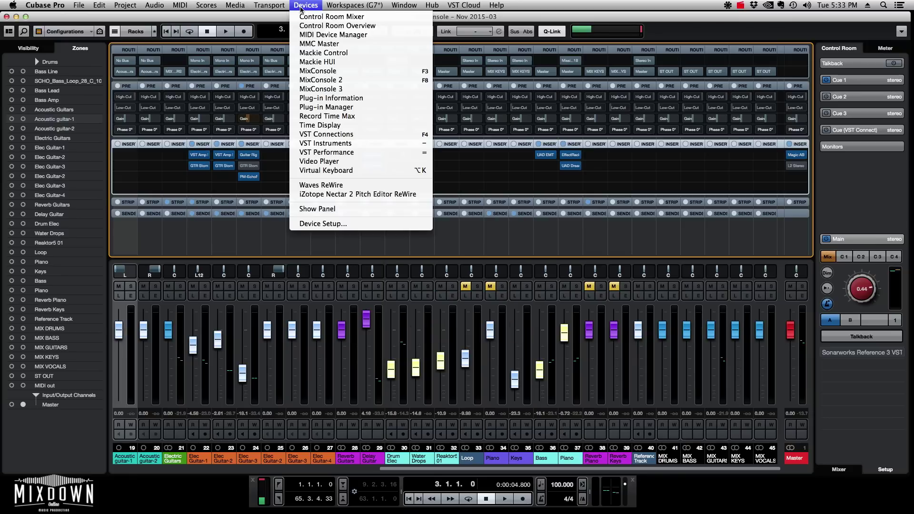
pyautogui.click(344, 108)
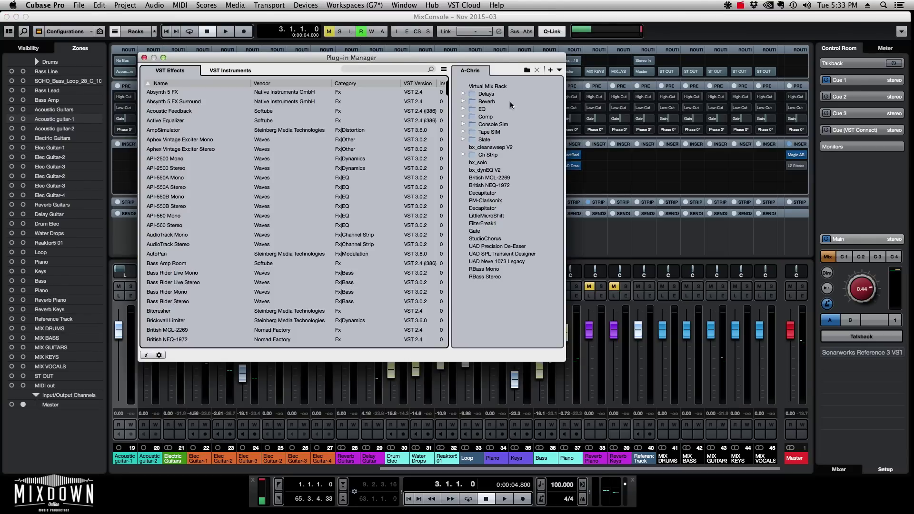
pyautogui.click(463, 94)
pyautogui.click(463, 94)
pyautogui.click(463, 101)
pyautogui.click(462, 102)
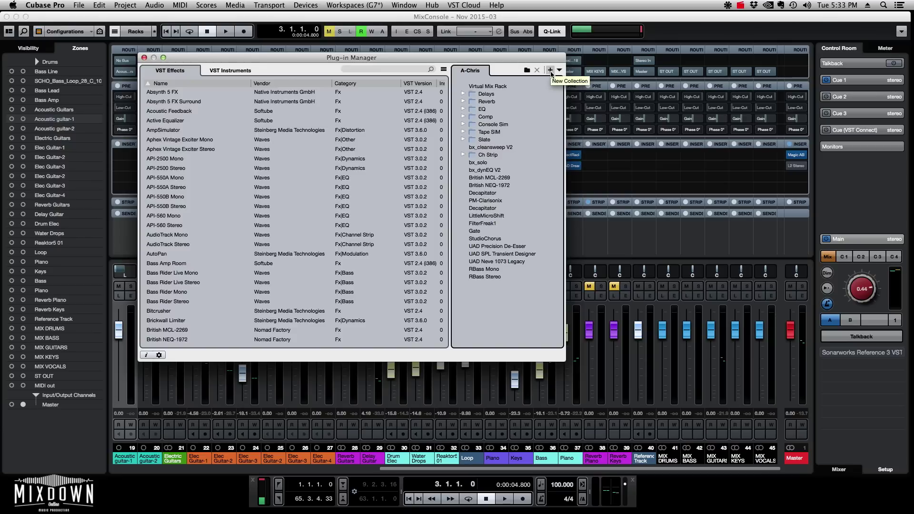
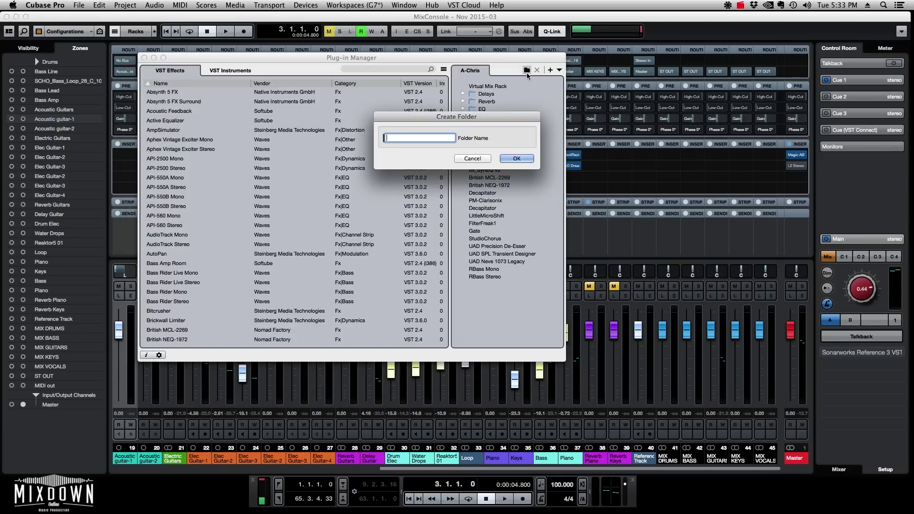
# Create a folder named test in the current collection, add AmpSimulator to it and close the Plug-in Manager.
pyautogui.write('test')
pyautogui.press('Return')
pyautogui.click(488, 86)
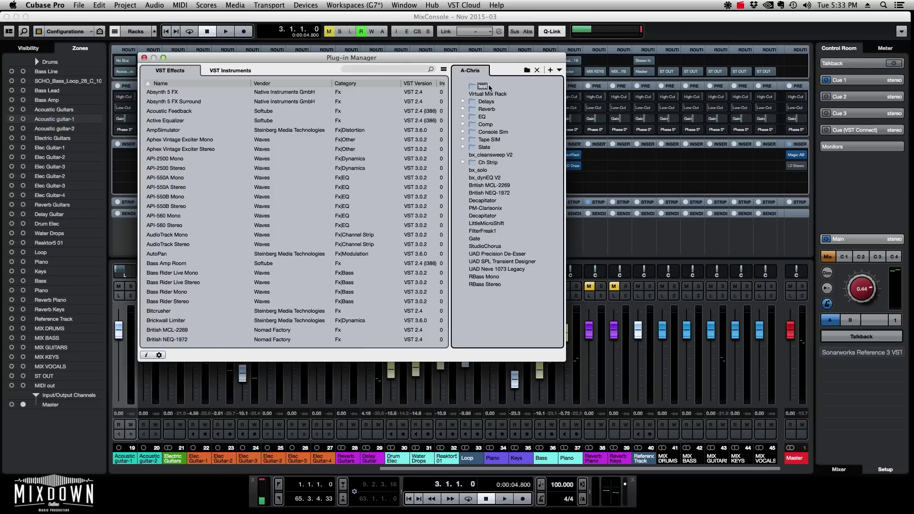
pyautogui.moveTo(153, 129); pyautogui.dragTo(483, 90)
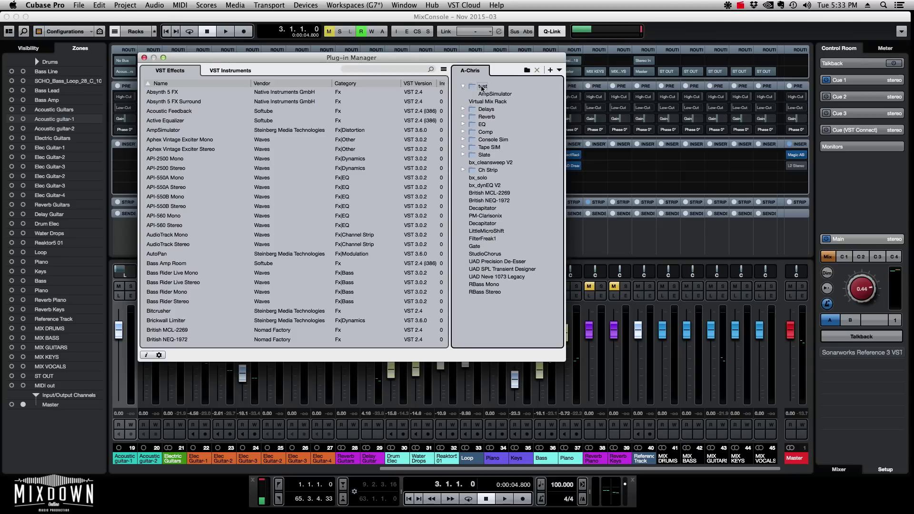
pyautogui.click(496, 94)
pyautogui.click(144, 57)
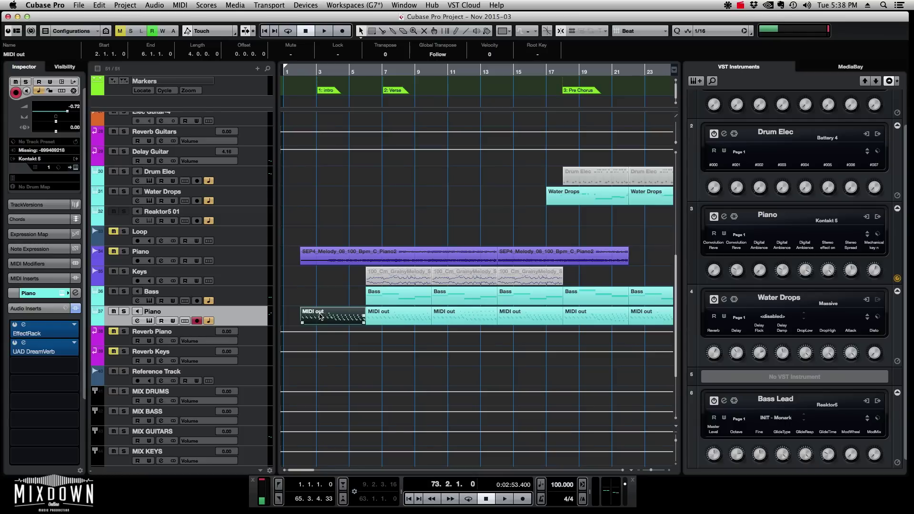
# Solo the Piano instrument track and listen to its MIDI part from bar 2.
pyautogui.click(334, 369)
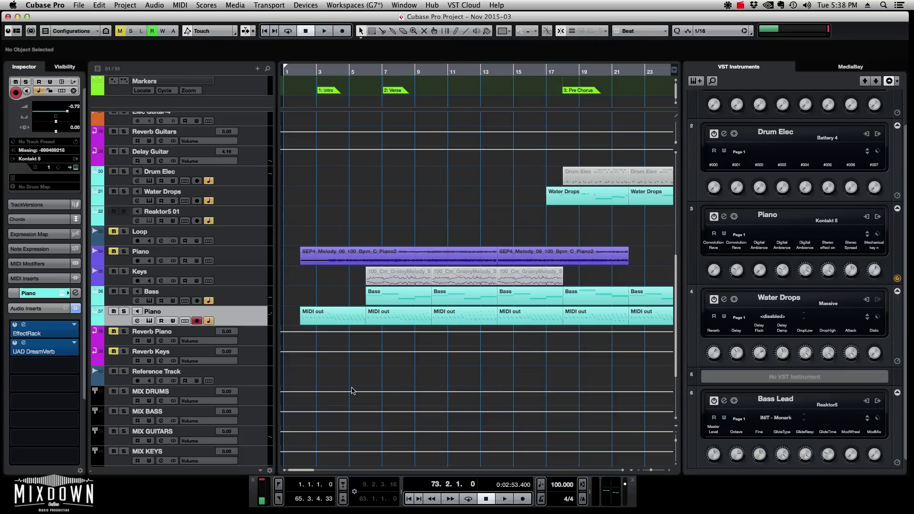
pyautogui.click(124, 312)
pyautogui.click(305, 73)
pyautogui.press('space')
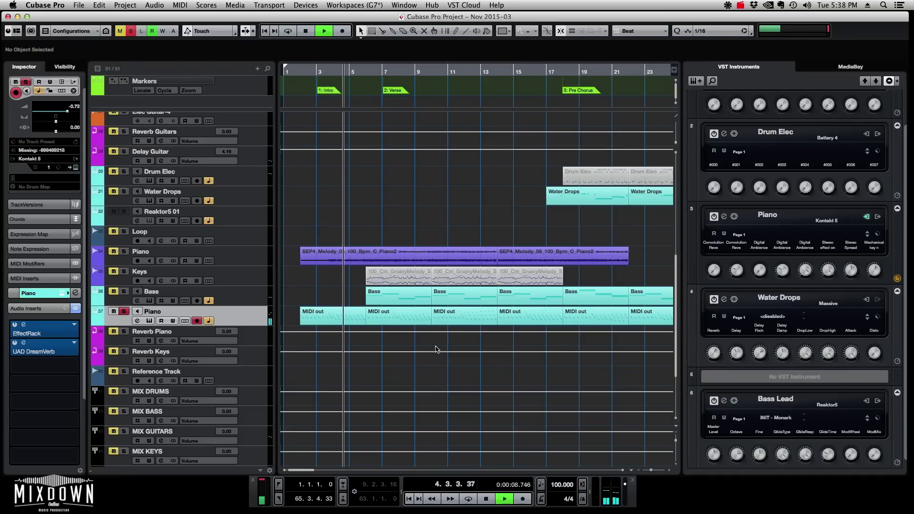
pyautogui.press('space')
# Unsolo the Piano instrument track and render its MIDI event at bar 6 in place with Dry (Transfer Channel Settings).
pyautogui.click(397, 318)
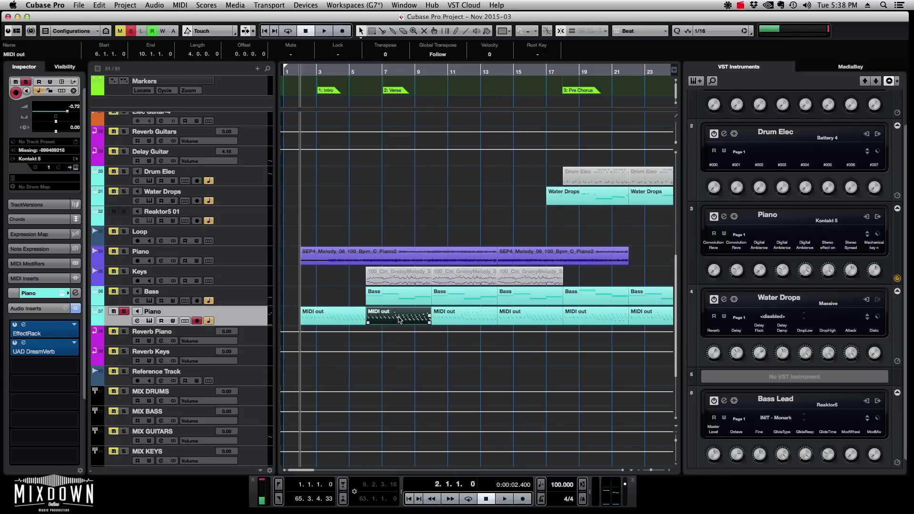
pyautogui.press('s')
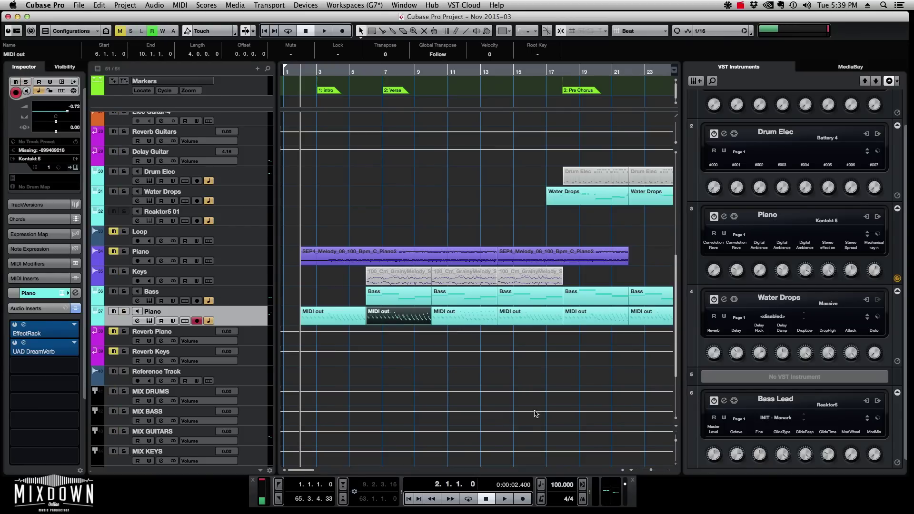
pyautogui.click(123, 6)
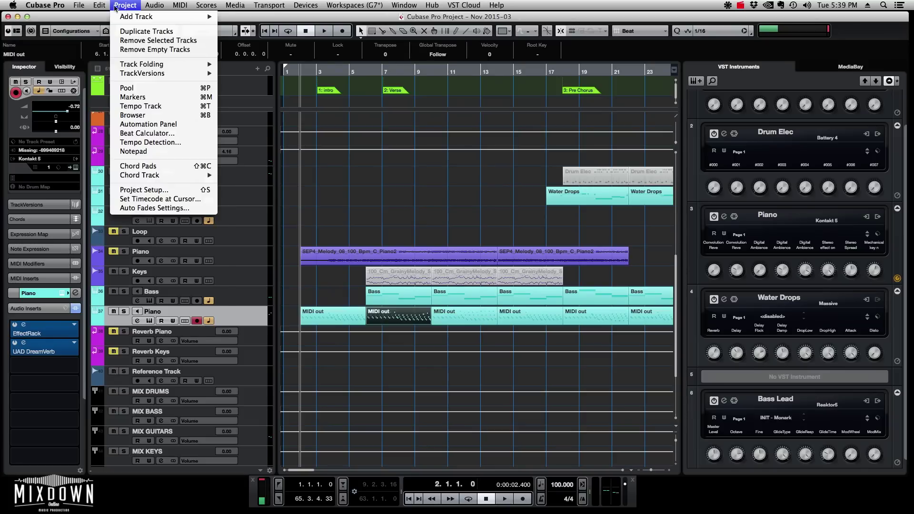
pyautogui.moveTo(101, 6)
pyautogui.moveTo(148, 96)
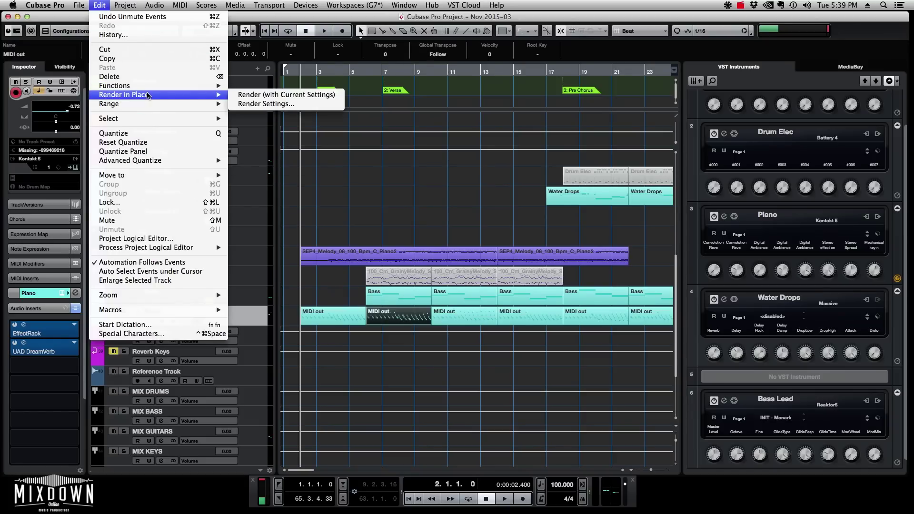
pyautogui.click(247, 104)
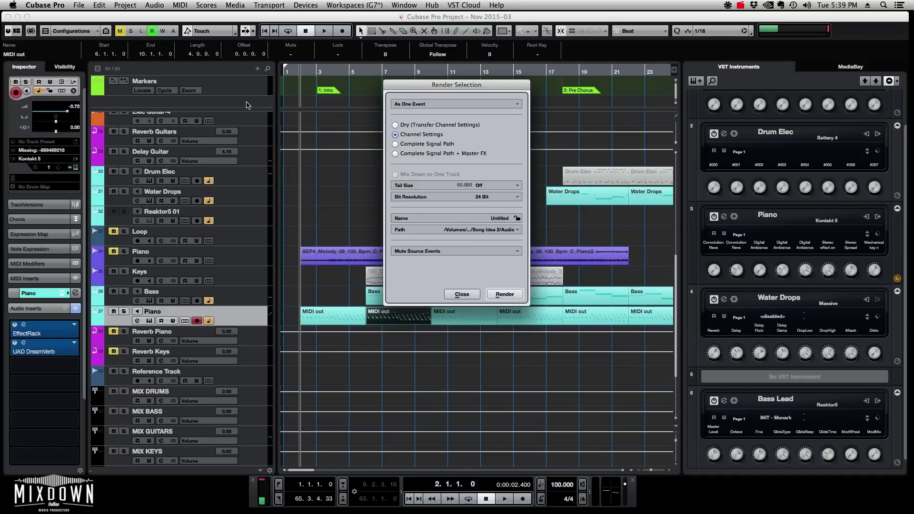
pyautogui.click(395, 125)
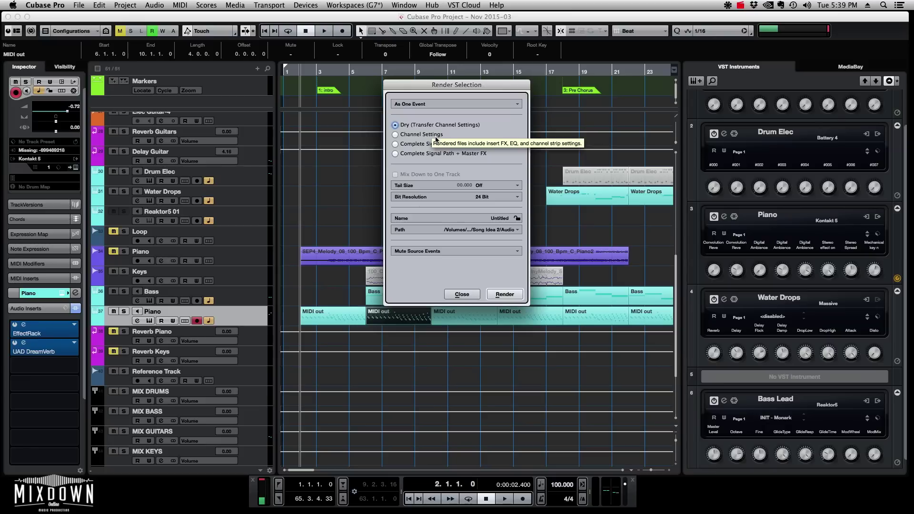
pyautogui.click(507, 296)
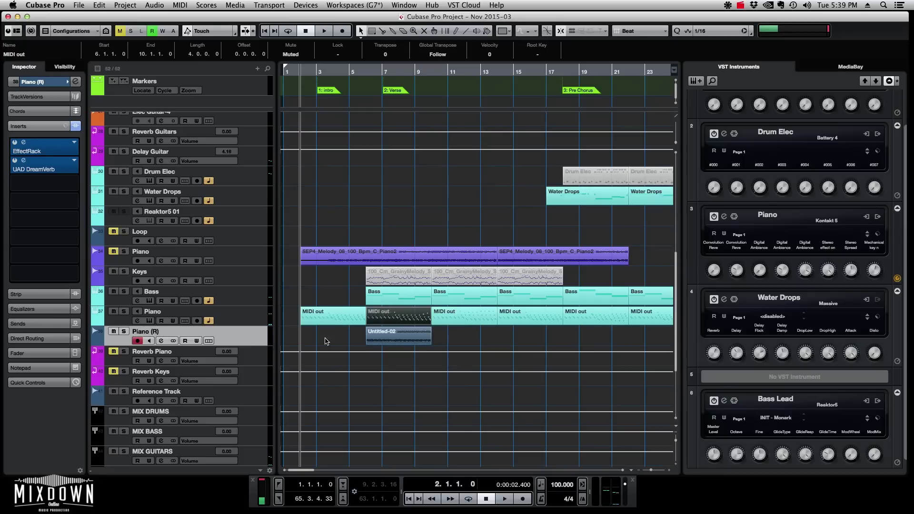
# Check the source MIDI event, solo the Piano (R) track and play its rendered audio from just before bar 6.
pyautogui.click(513, 339)
pyautogui.click(393, 319)
pyautogui.click(481, 334)
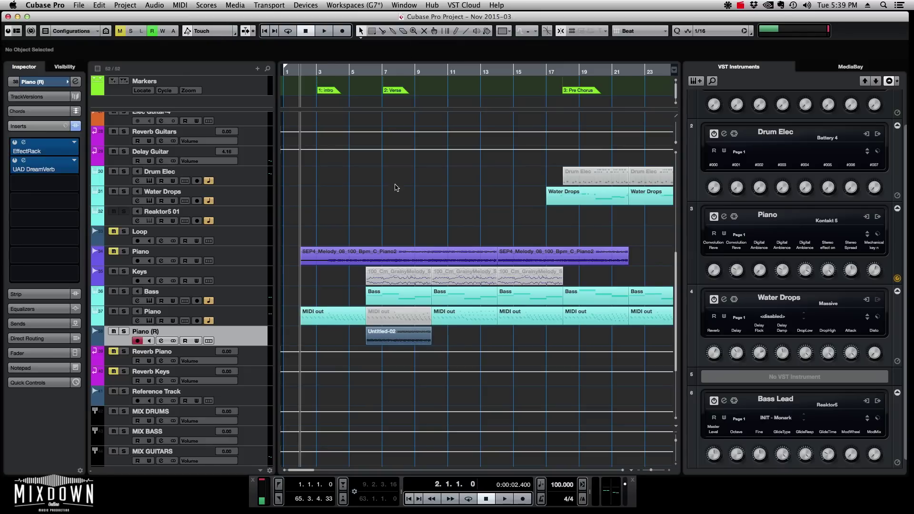
pyautogui.click(362, 76)
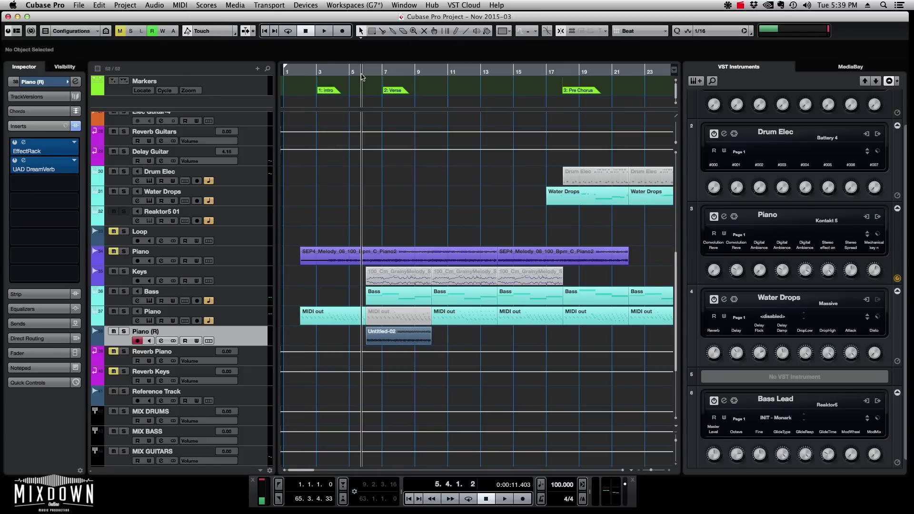
pyautogui.click(124, 331)
pyautogui.press('space')
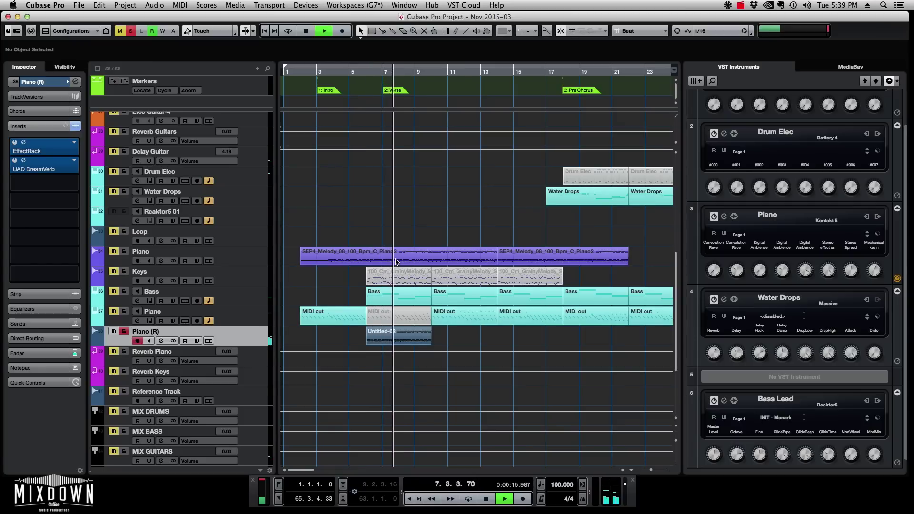
# Stop playback, unsolo the Piano (R) track and render the Piano track's MIDI event at bar 10 in place with Channel Settings.
pyautogui.press('space')
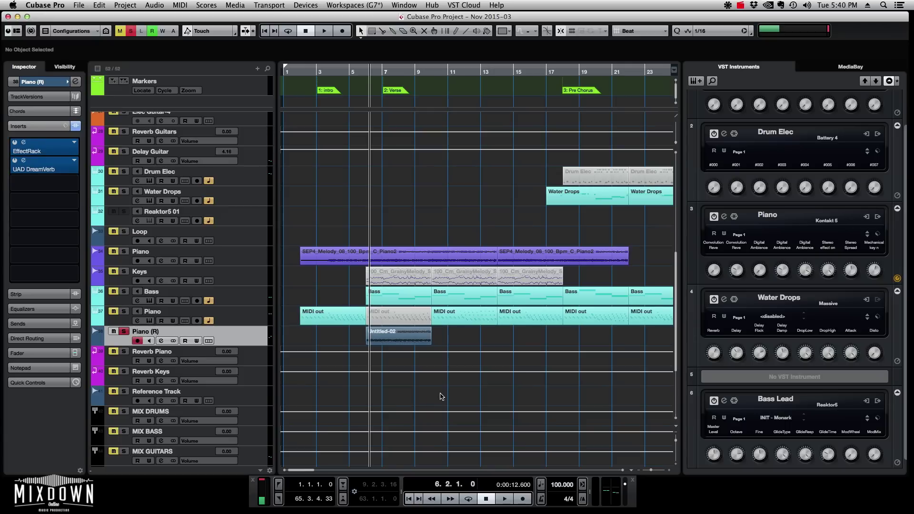
pyautogui.click(123, 332)
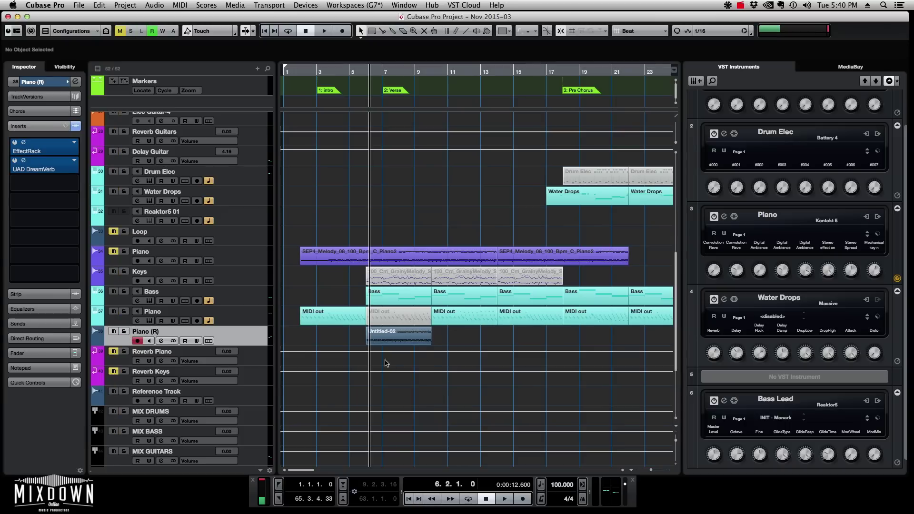
pyautogui.click(458, 318)
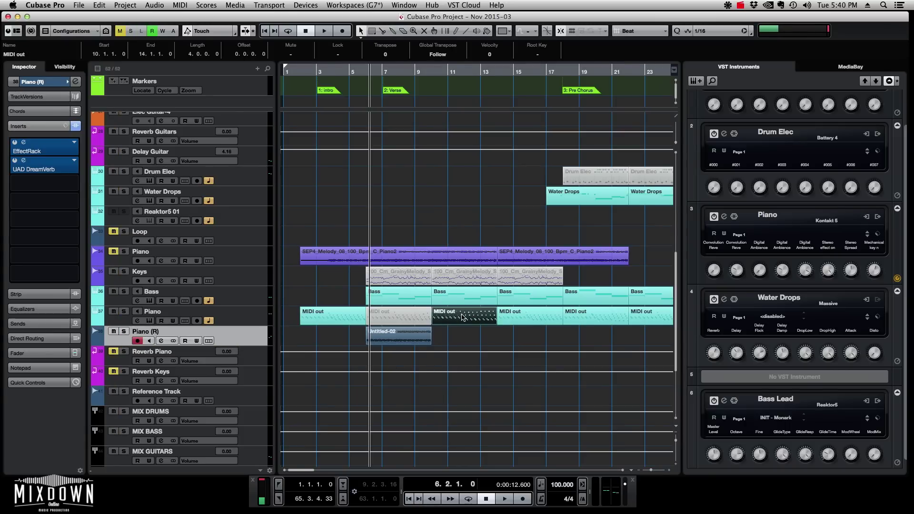
pyautogui.click(125, 6)
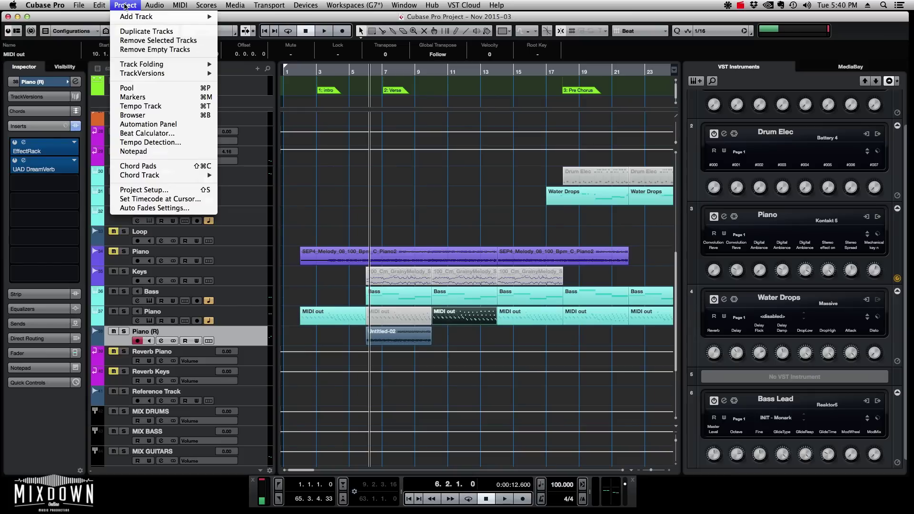
pyautogui.moveTo(101, 6)
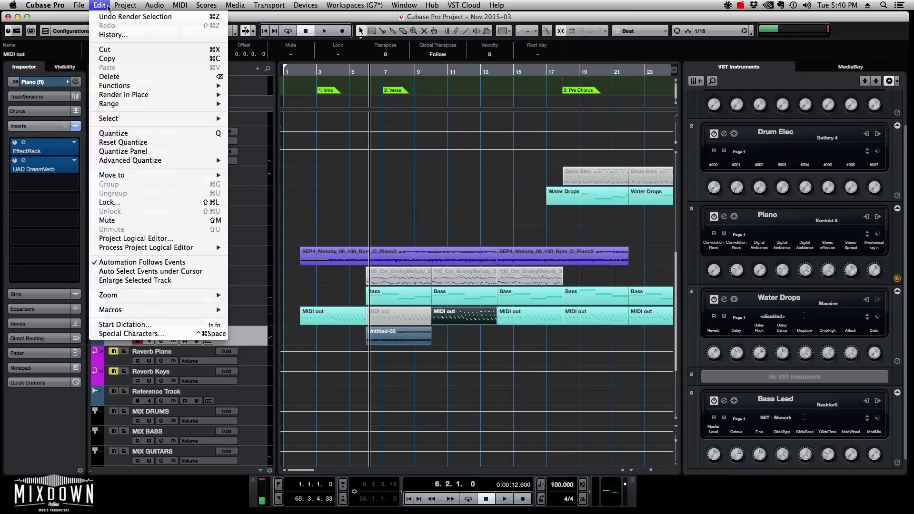
pyautogui.moveTo(153, 97)
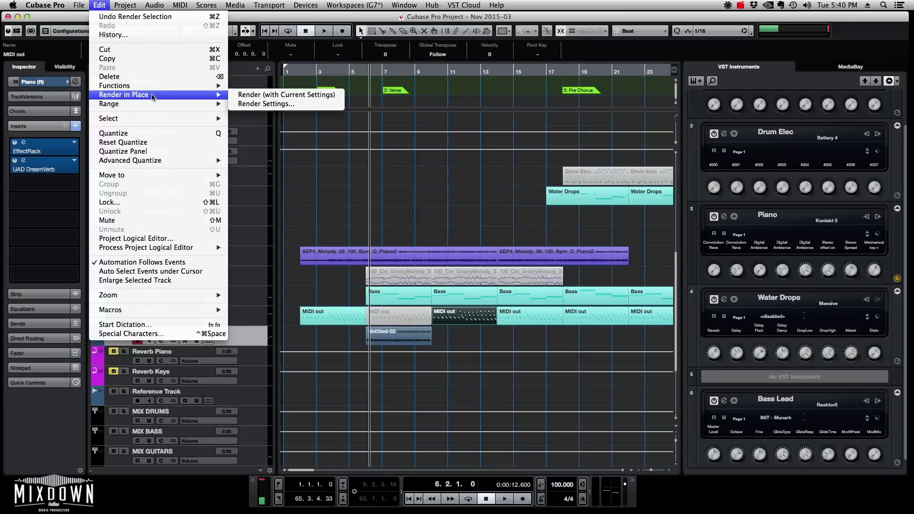
pyautogui.click(262, 104)
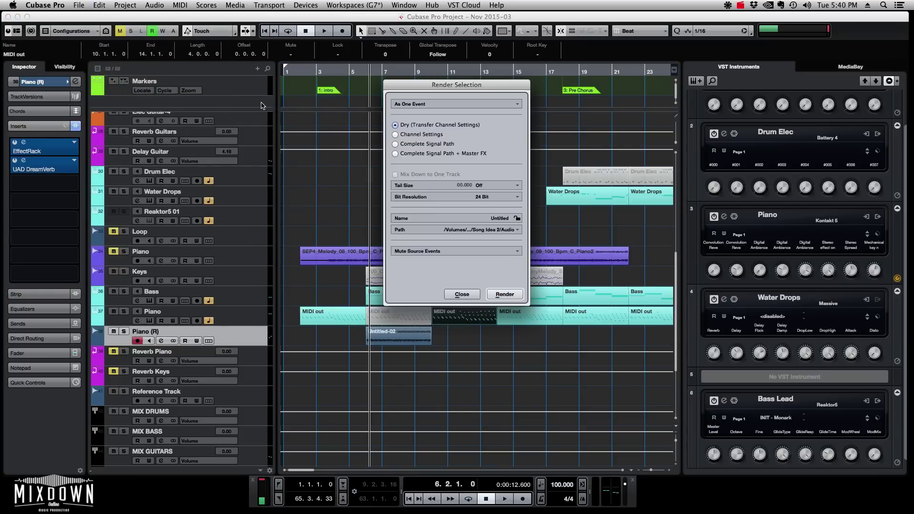
pyautogui.click(419, 137)
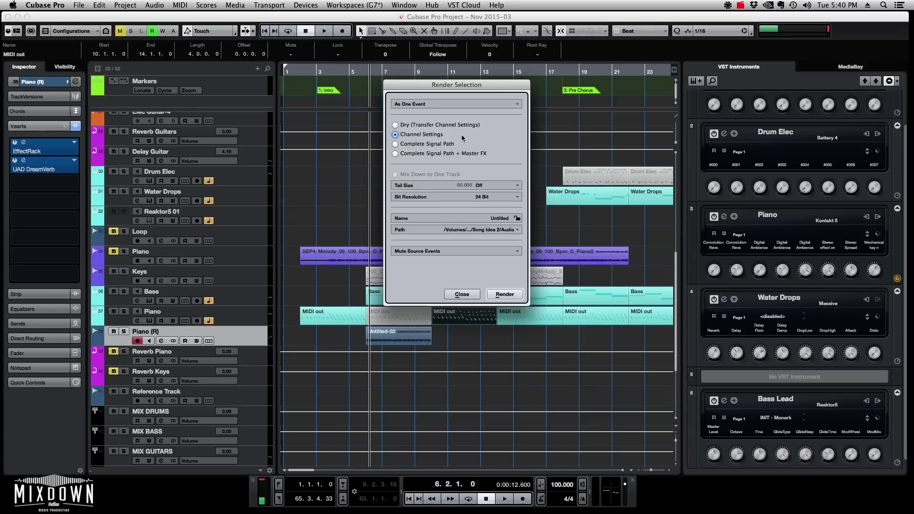
pyautogui.click(511, 298)
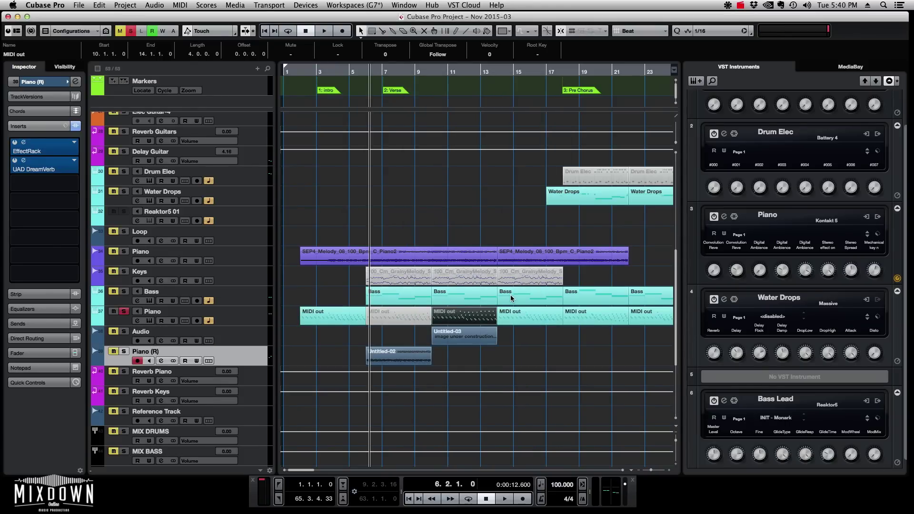
# Solo the Piano (R) 01 track, listen to its rendered audio from bar 10, and unsolo it.
pyautogui.click(126, 312)
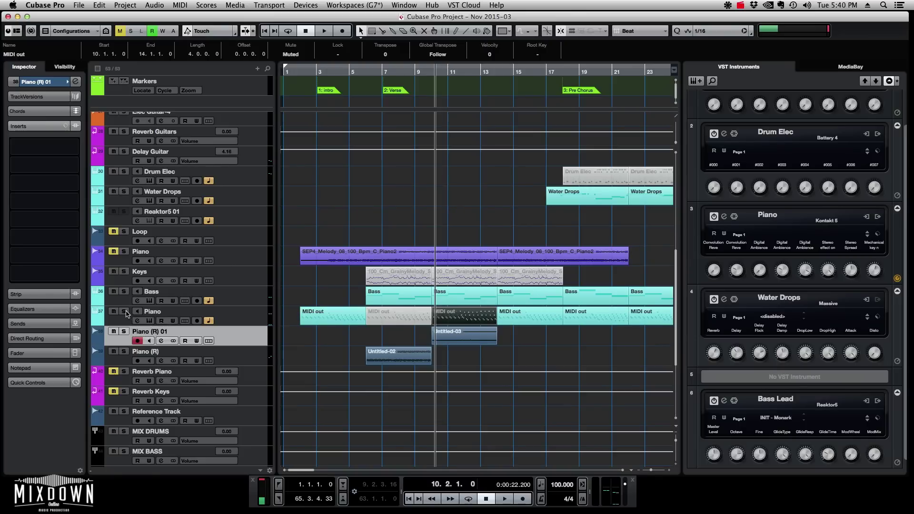
pyautogui.click(124, 331)
pyautogui.press('space')
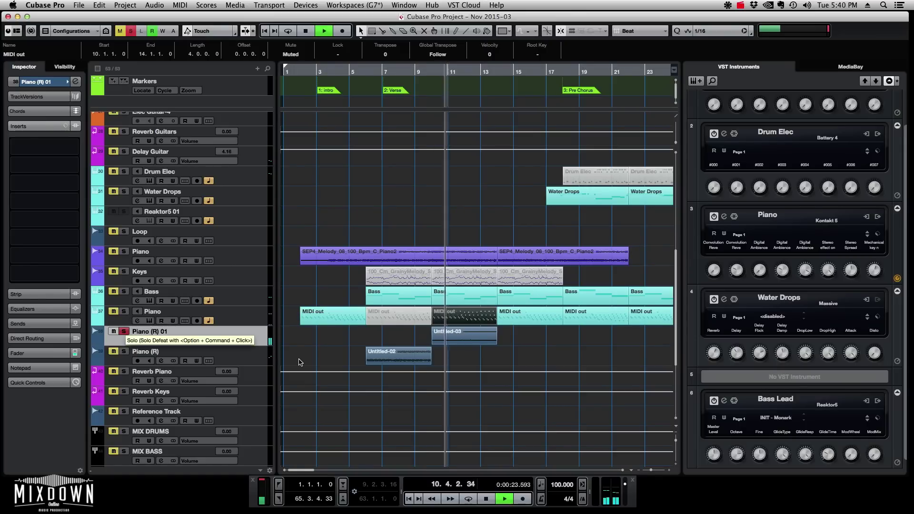
pyautogui.press('space')
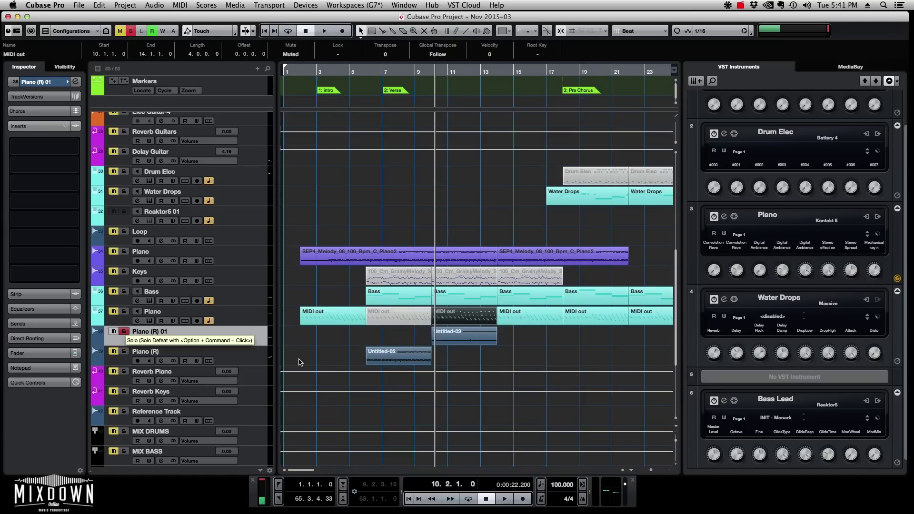
pyautogui.click(124, 332)
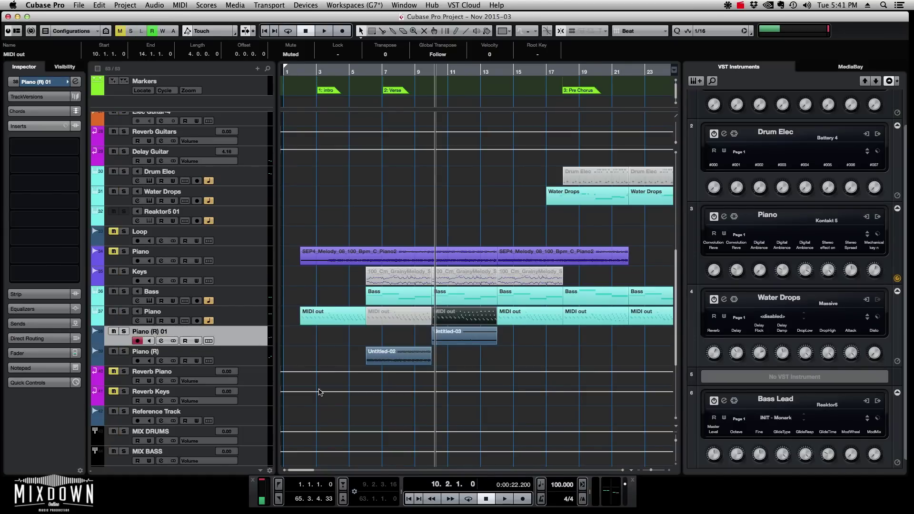
# Select the Acoustic Guitars track and show the project's track visibility list.
pyautogui.click(520, 392)
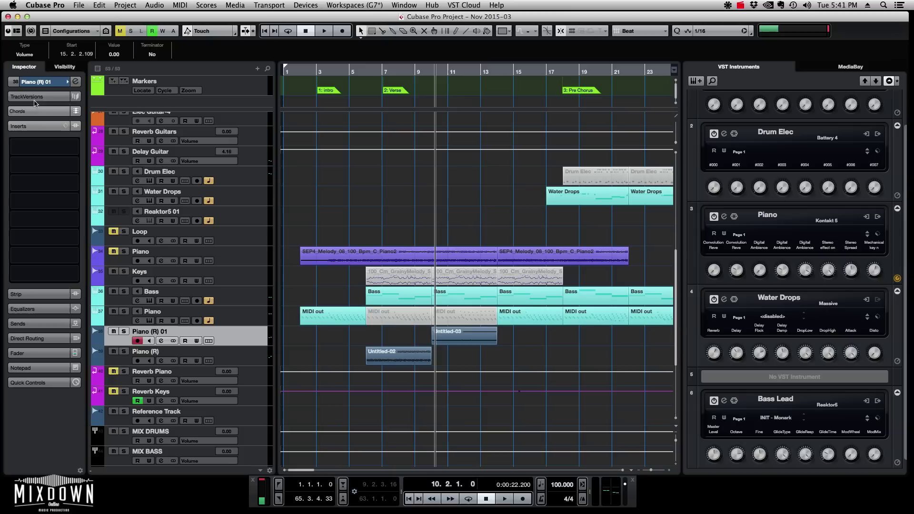
pyautogui.press('Escape')
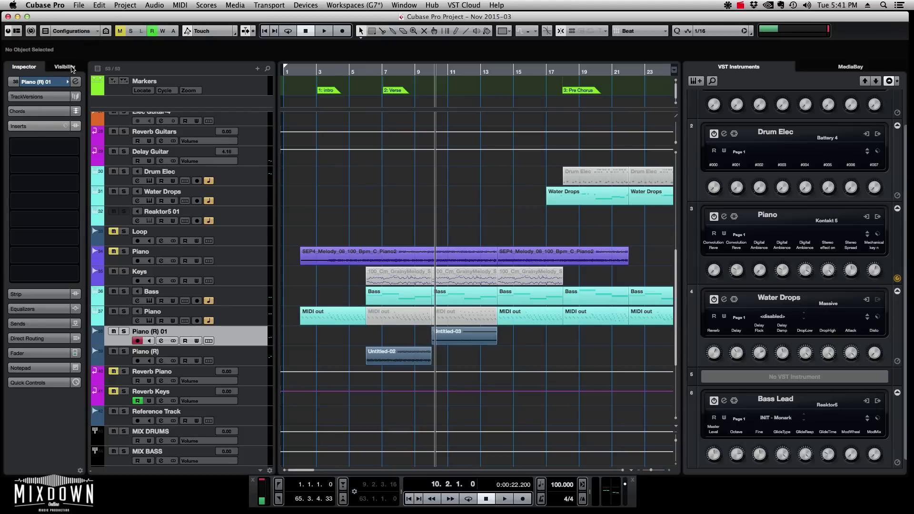
pyautogui.scroll(10, 238, 224)
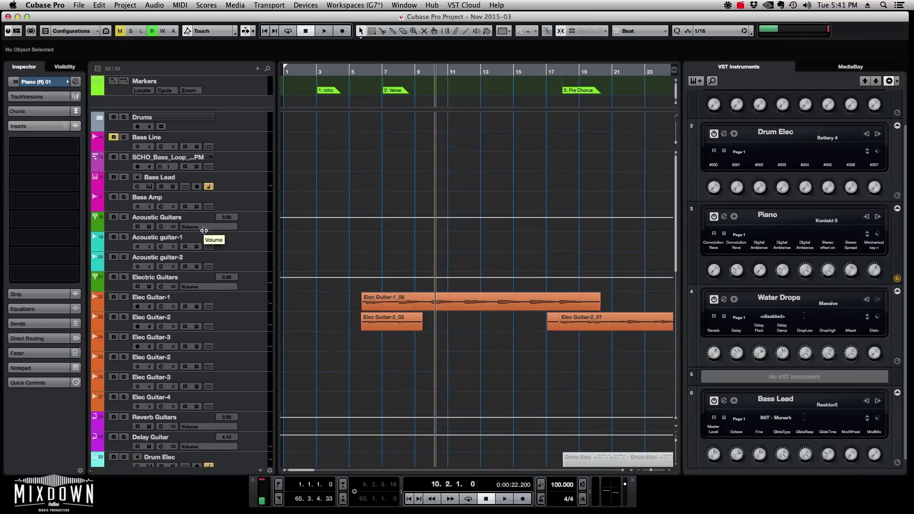
pyautogui.click(252, 230)
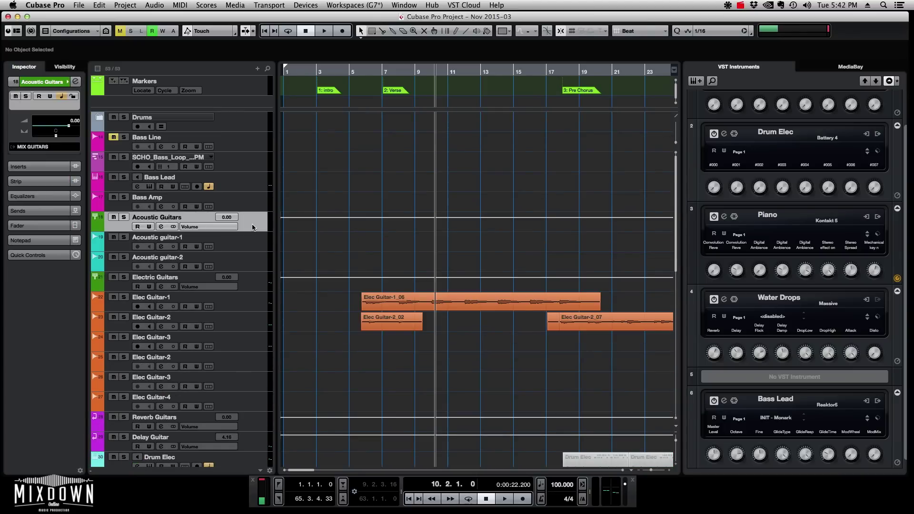
pyautogui.click(60, 69)
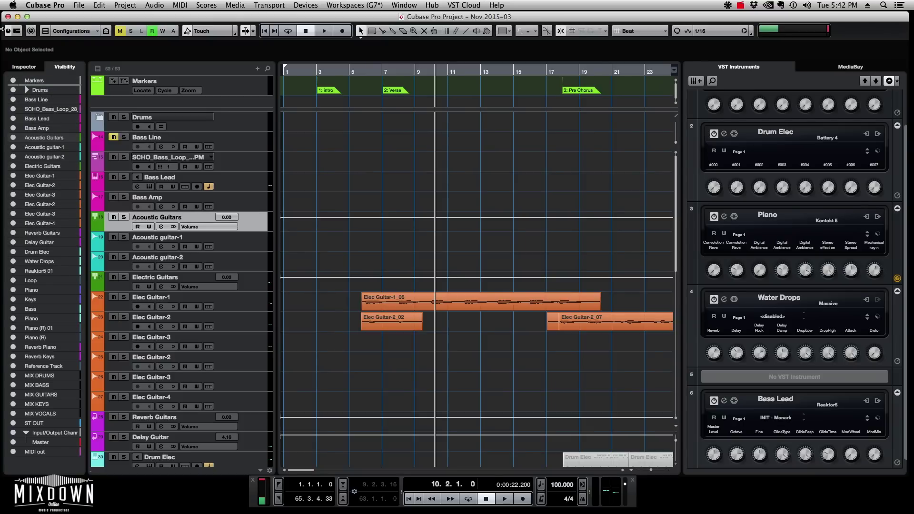
# Switch the Inspector off and back on in the project window layout.
pyautogui.click(17, 32)
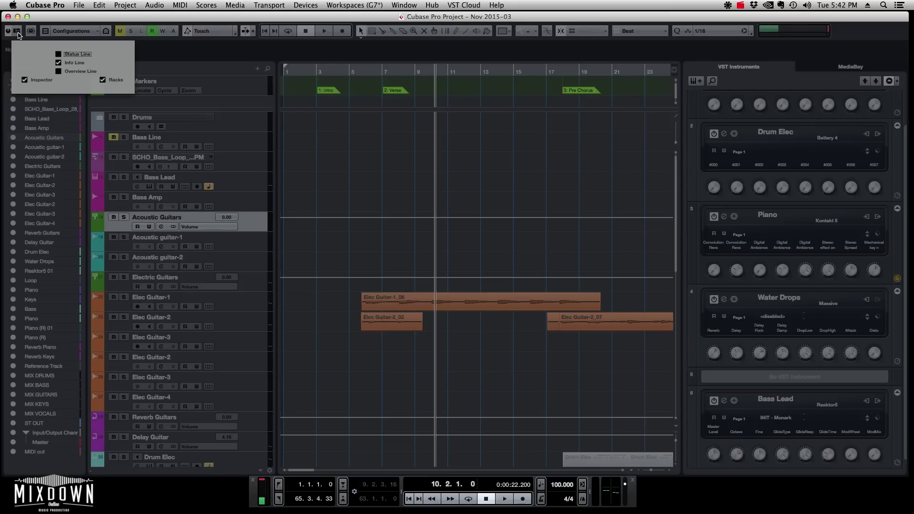
pyautogui.click(25, 80)
pyautogui.click(25, 79)
pyautogui.click(360, 172)
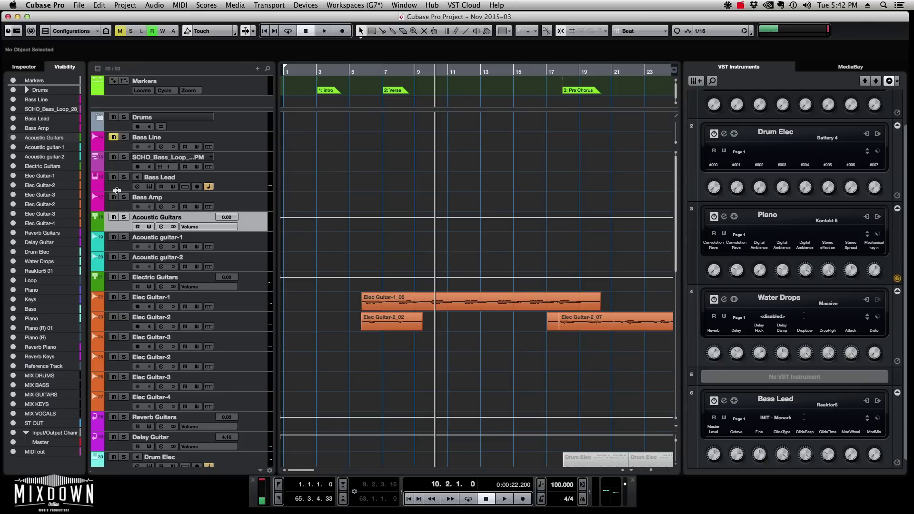
# Hide the Acoustic Guitars, Acoustic guitar-1 and Acoustic guitar-2 tracks from the project, and show them again.
pyautogui.click(13, 137)
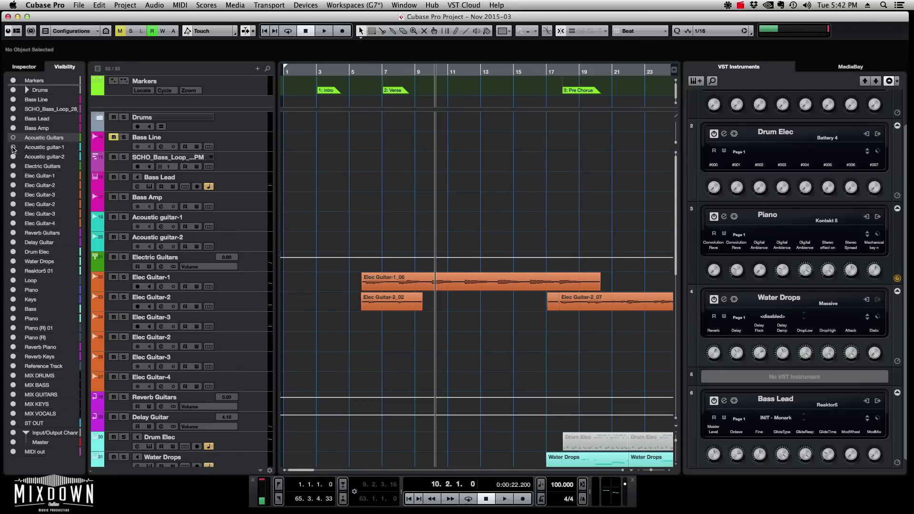
pyautogui.click(14, 147)
pyautogui.click(14, 157)
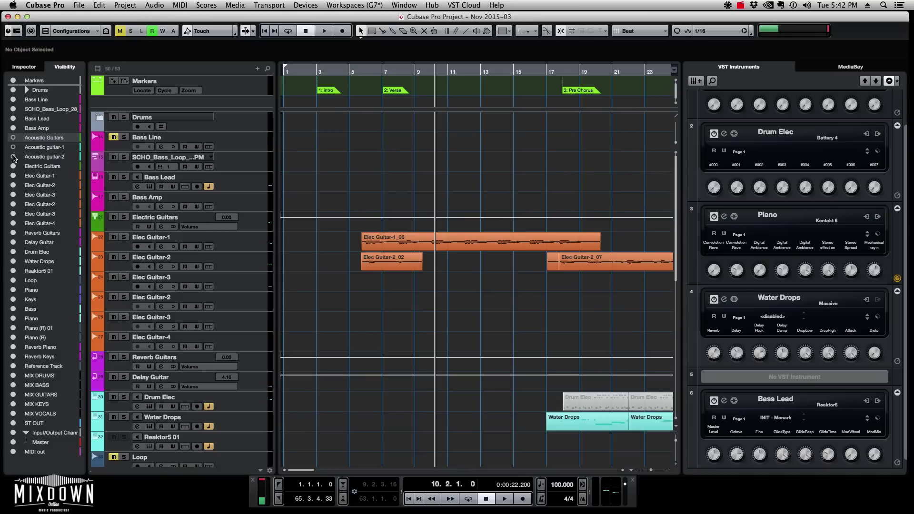
pyautogui.moveTo(14, 157); pyautogui.dragTo(13, 139)
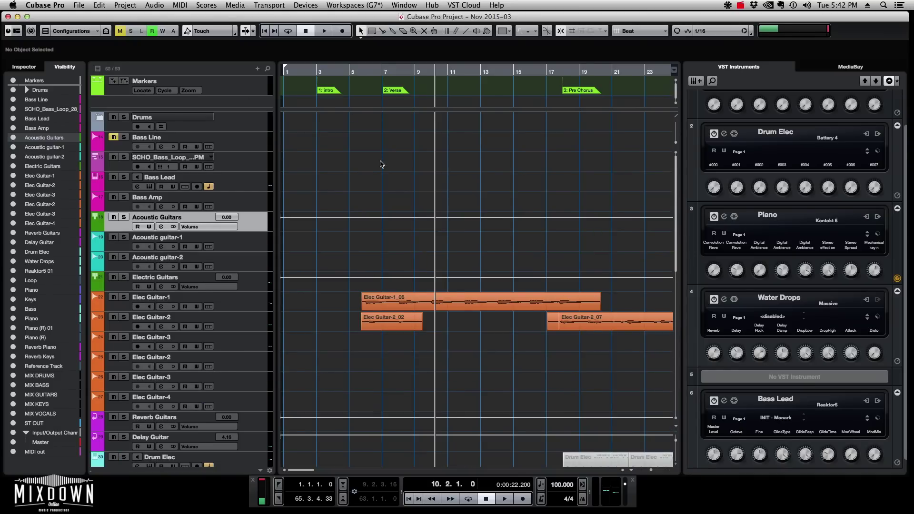
# Open the MixConsole and show its channel visibility list.
pyautogui.press('F3')
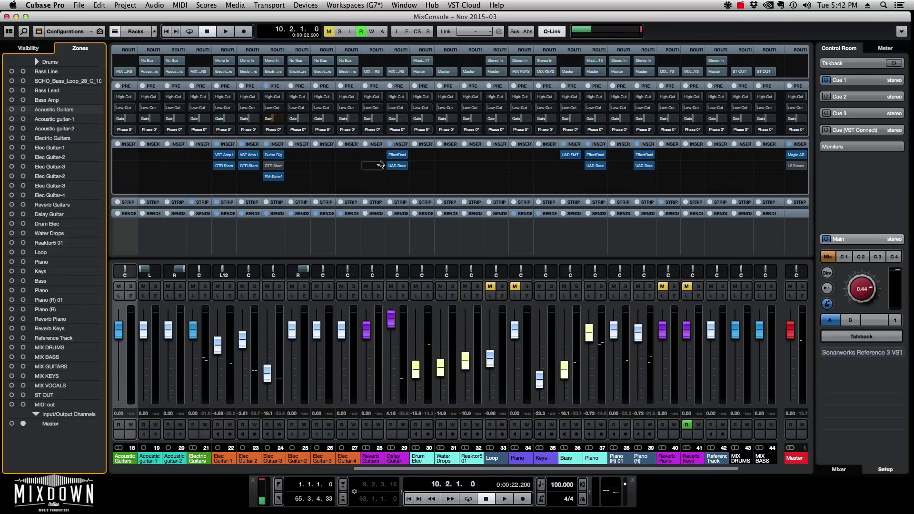
pyautogui.click(28, 49)
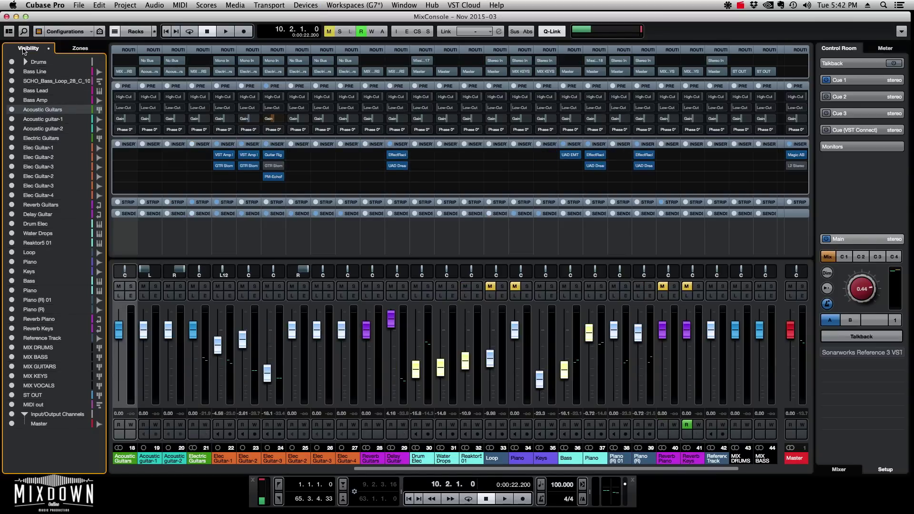
# Hide the second Elec Guitar-3 channel and the Elec Guitar-4 channel from the mixer, and show them again.
pyautogui.click(12, 186)
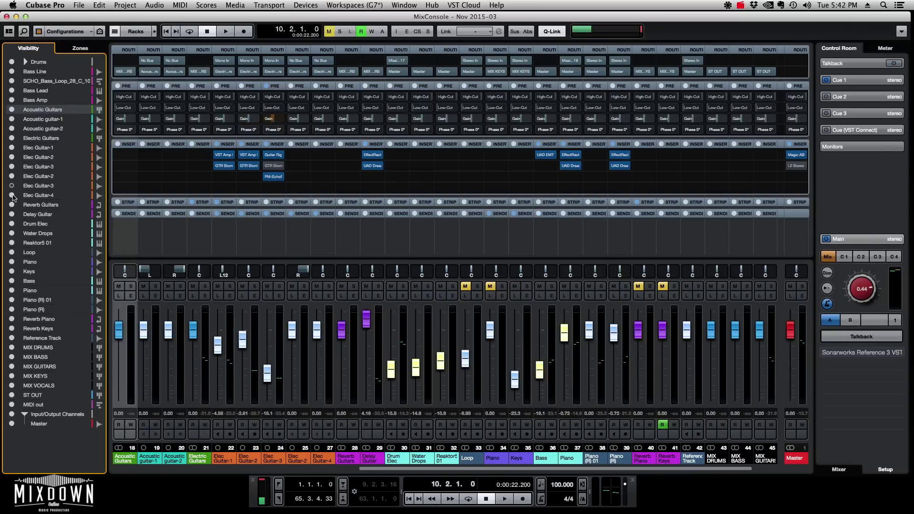
pyautogui.click(12, 195)
pyautogui.click(11, 195)
pyautogui.click(11, 186)
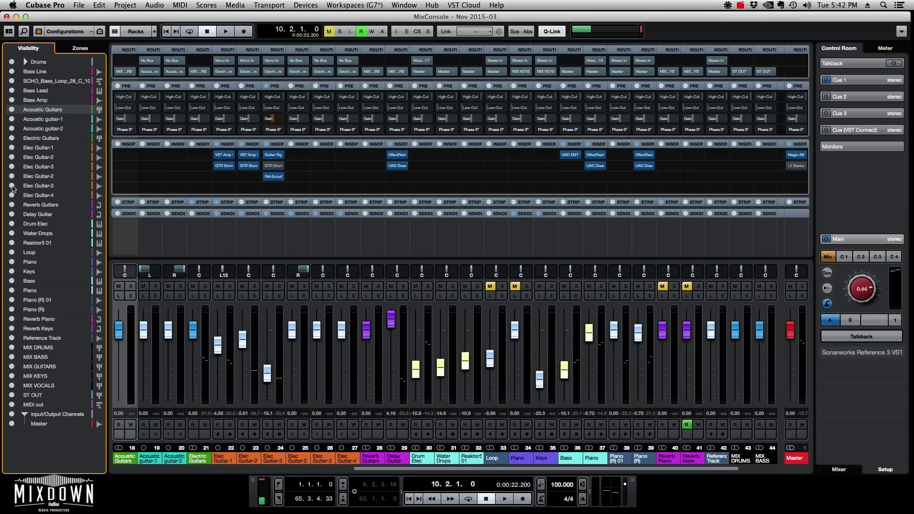
# Show the mixer's channel zones and lock the Master channel to the left zone.
pyautogui.click(74, 50)
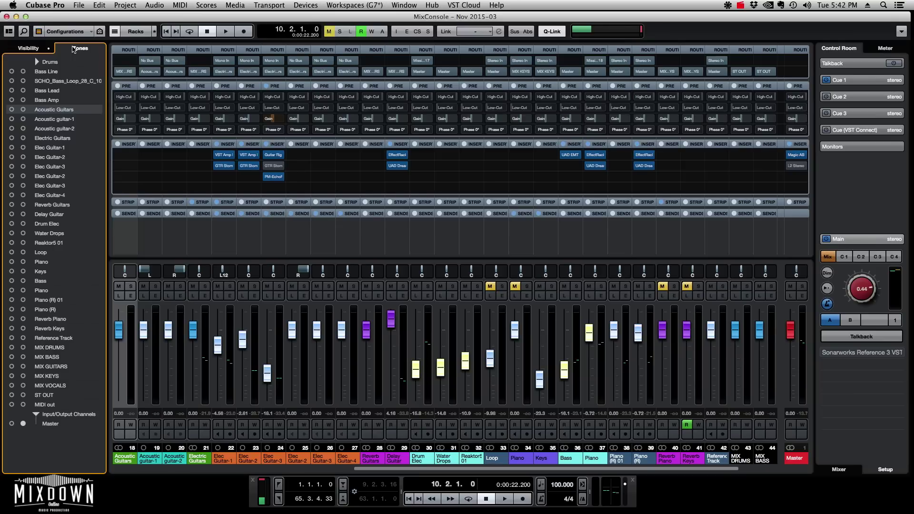
pyautogui.click(771, 469)
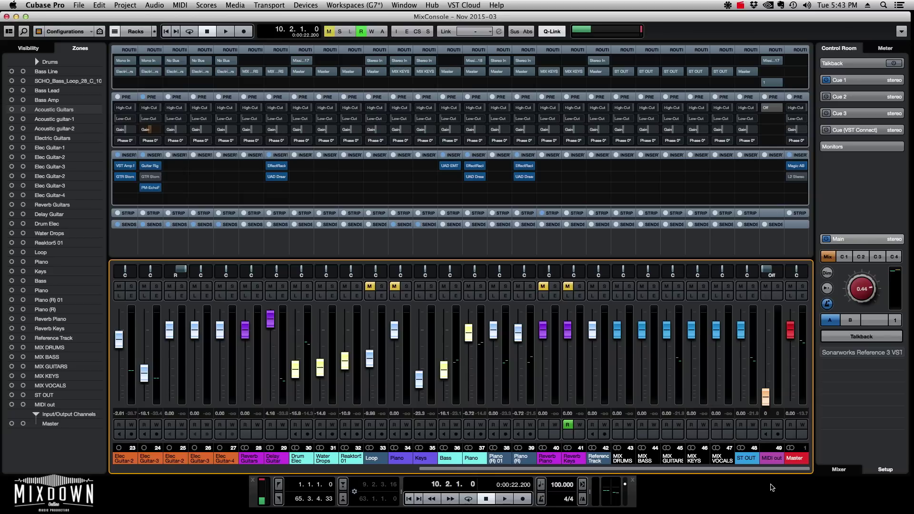
pyautogui.click(23, 424)
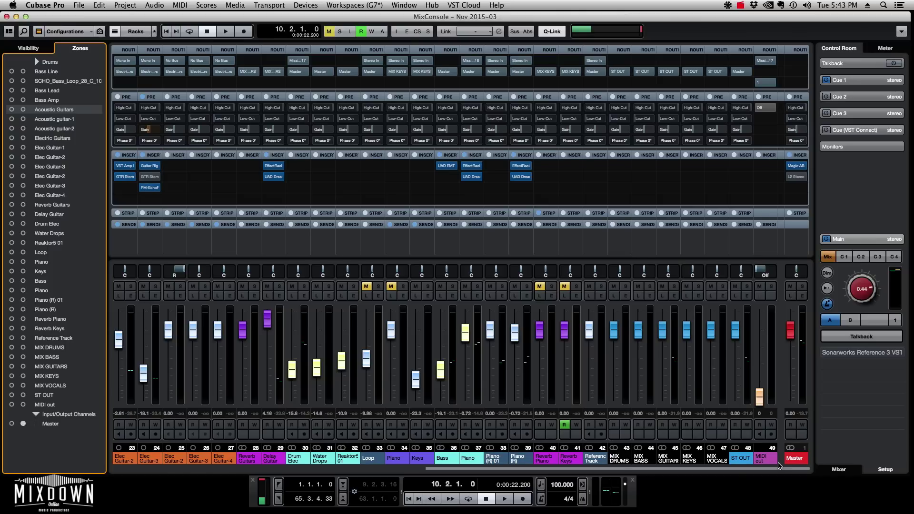
pyautogui.moveTo(559, 470); pyautogui.dragTo(233, 474)
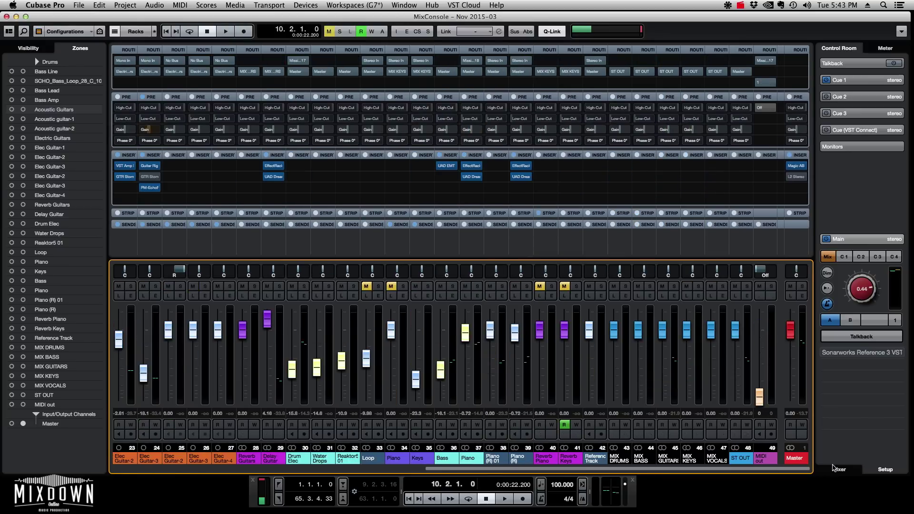
pyautogui.click(719, 469)
pyautogui.click(11, 423)
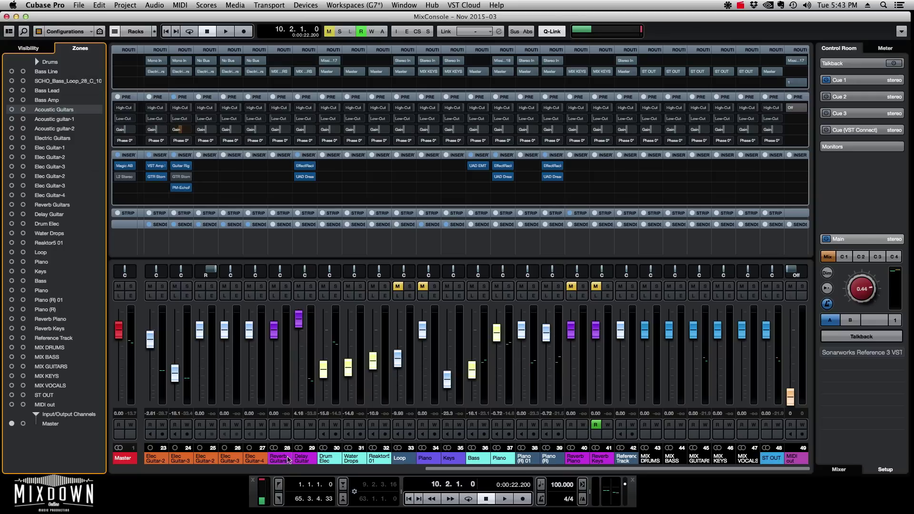
pyautogui.click(481, 471)
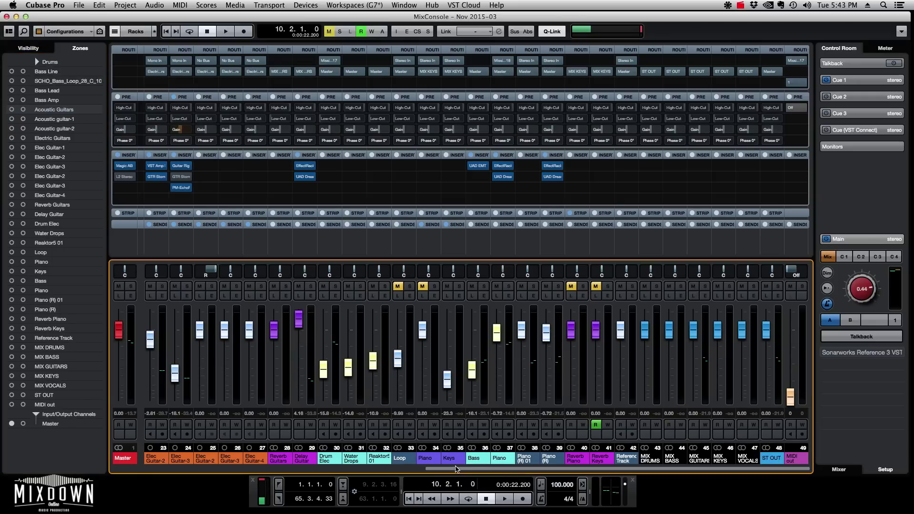